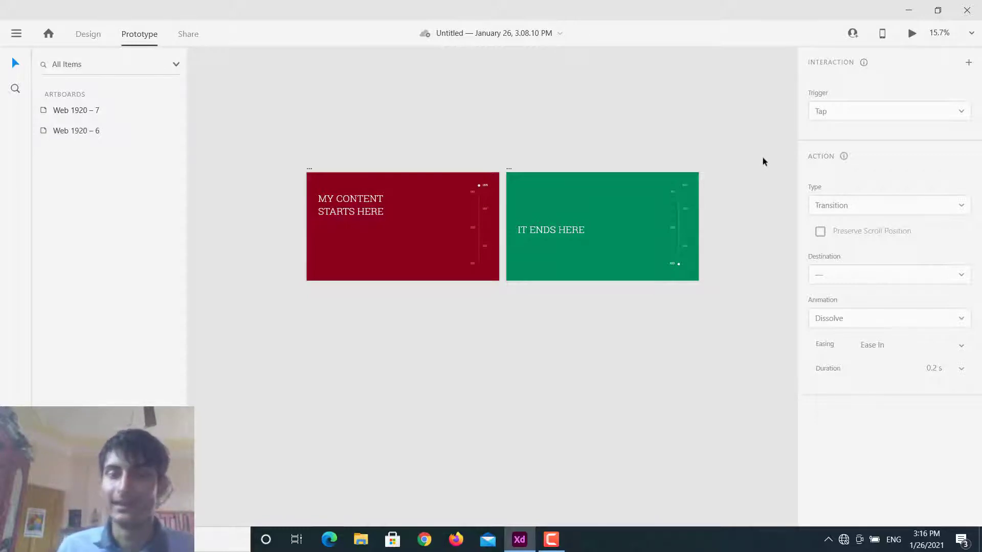
Preview the prototype full screen, tap 2021 then 1878 to test the links, and close it.
{"action": "left_click", "coordinate": [912, 32]}
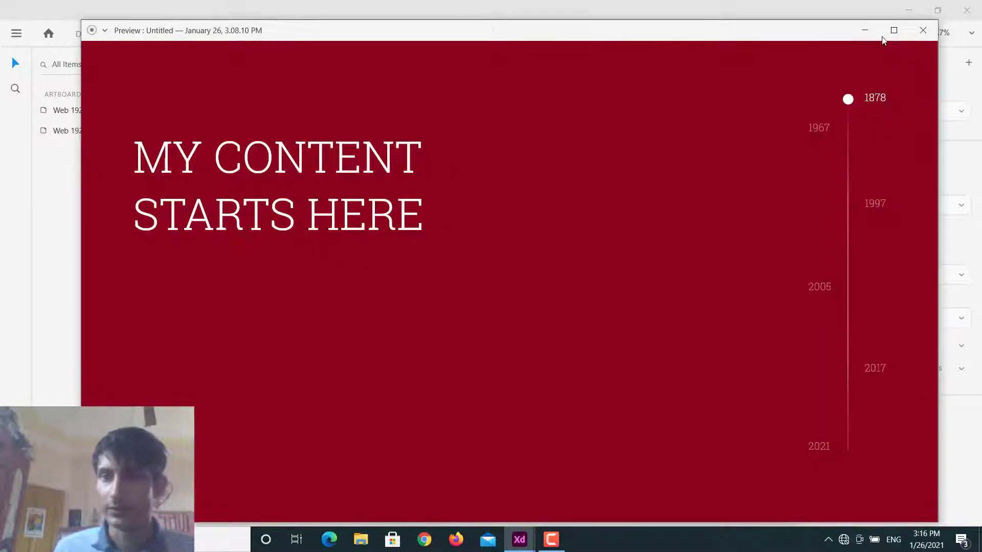
{"action": "left_click", "coordinate": [893, 35]}
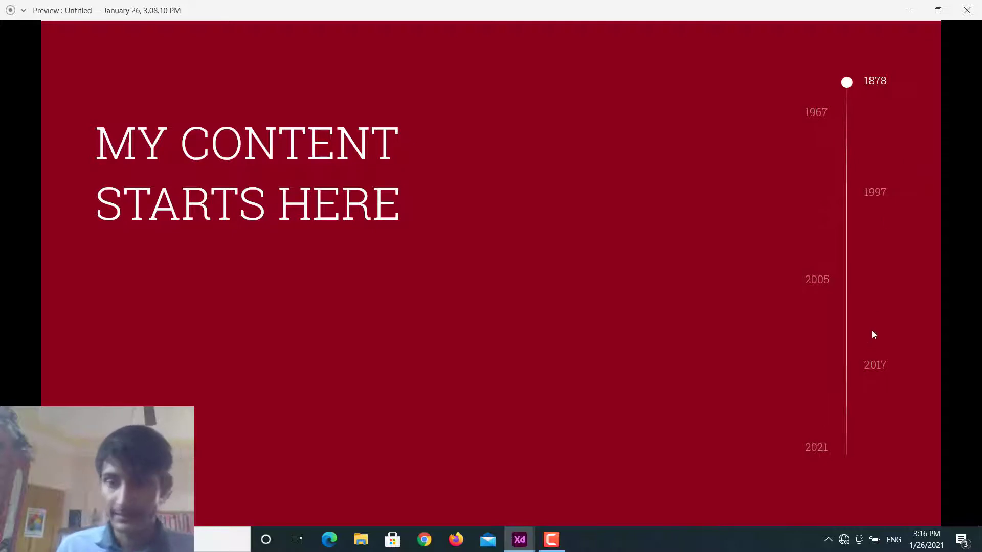
{"action": "left_click", "coordinate": [814, 451]}
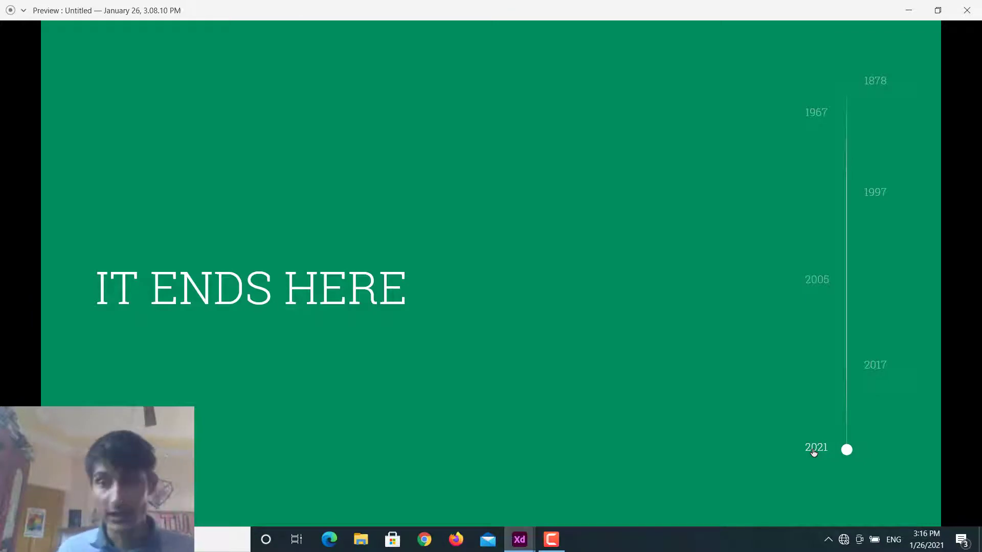
{"action": "left_click", "coordinate": [875, 83]}
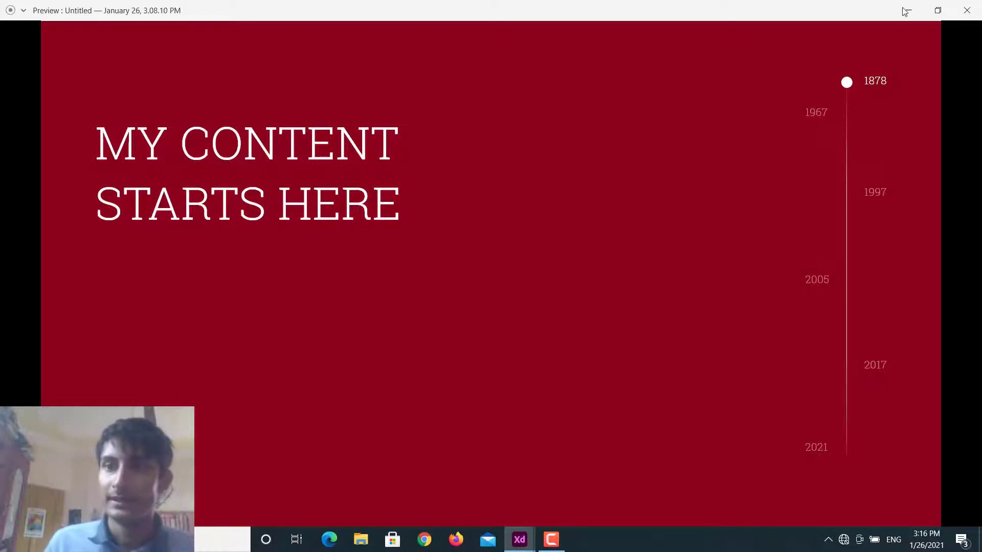
{"action": "left_click", "coordinate": [961, 12]}
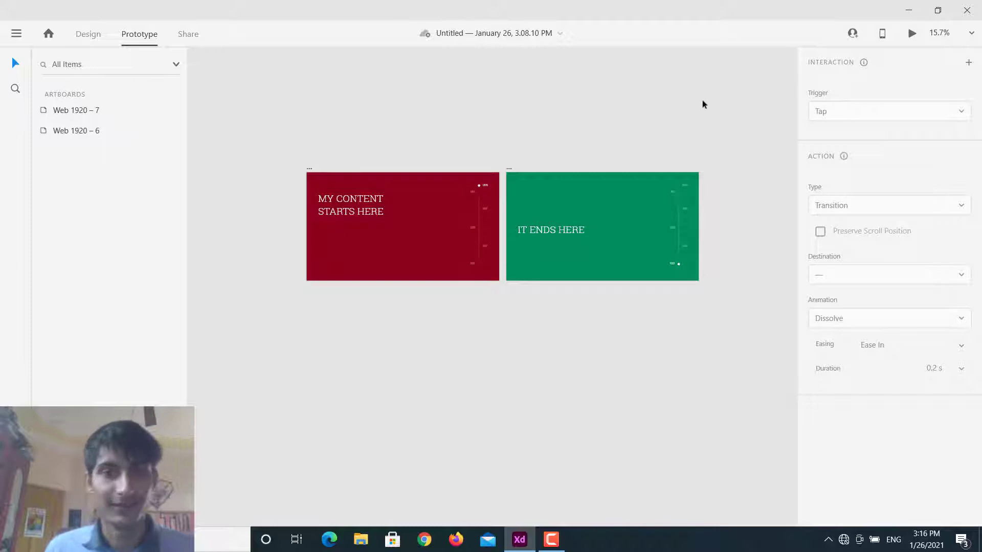
Switch to Design mode with the red artboard's background selected.
{"action": "scroll", "coordinate": [276, 327], "scroll_direction": "down", "scroll_amount": 3}
{"action": "scroll", "coordinate": [320, 235], "scroll_direction": "up", "scroll_amount": 2}
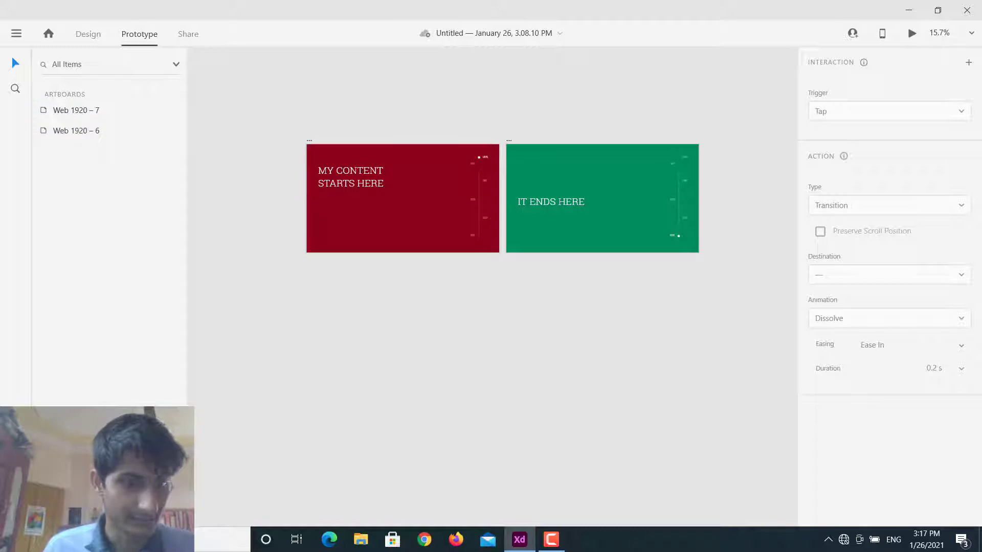
{"action": "key", "text": "ctrl+shift+y"}
{"action": "key", "text": "ctrl+y"}
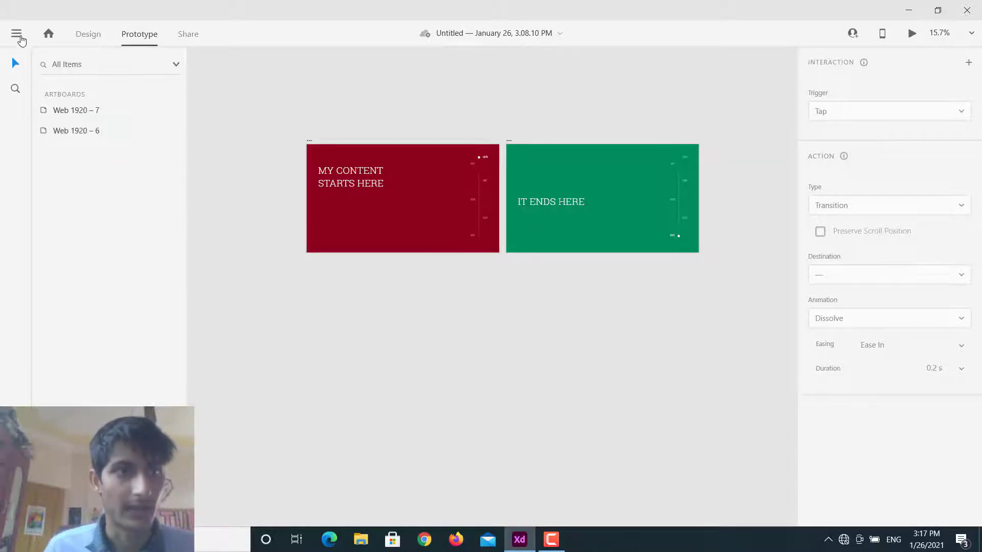
{"action": "left_click", "coordinate": [17, 35]}
{"action": "left_click", "coordinate": [206, 137]}
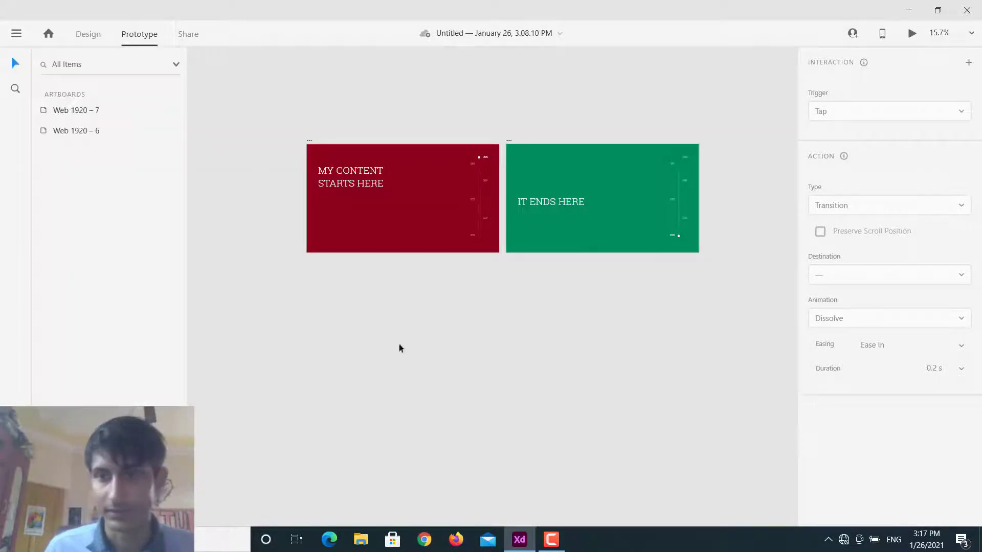
{"action": "left_click", "coordinate": [376, 198]}
{"action": "left_click", "coordinate": [88, 33]}
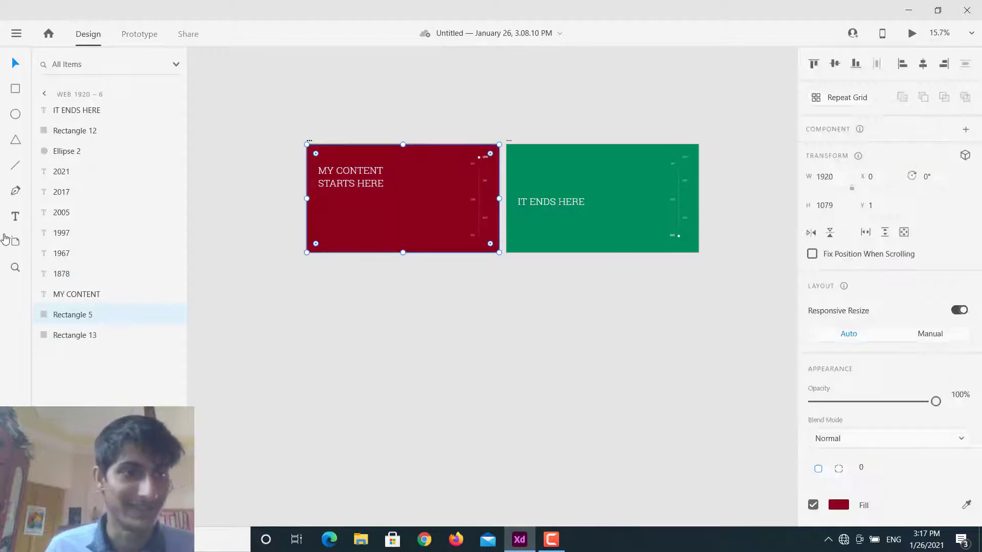
Add a new Web 1920 artboard from the presets, undoing the accidental Instagram Story one.
{"action": "left_click", "coordinate": [16, 241]}
{"action": "left_click", "coordinate": [306, 261]}
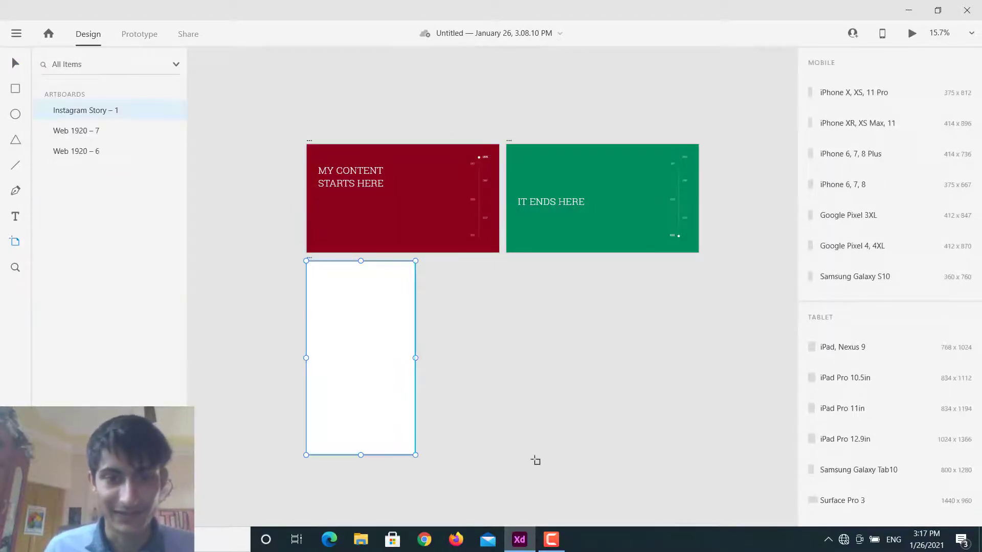
{"action": "key", "text": "ctrl+z"}
{"action": "scroll", "coordinate": [857, 362], "scroll_direction": "down", "scroll_amount": 2}
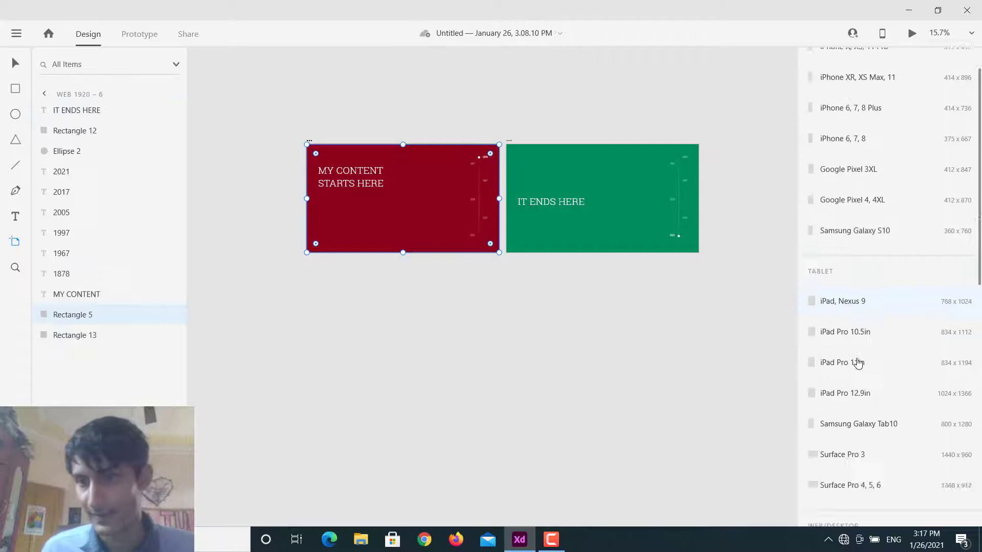
{"action": "scroll", "coordinate": [858, 363], "scroll_direction": "down", "scroll_amount": 3}
{"action": "left_click", "coordinate": [872, 394]}
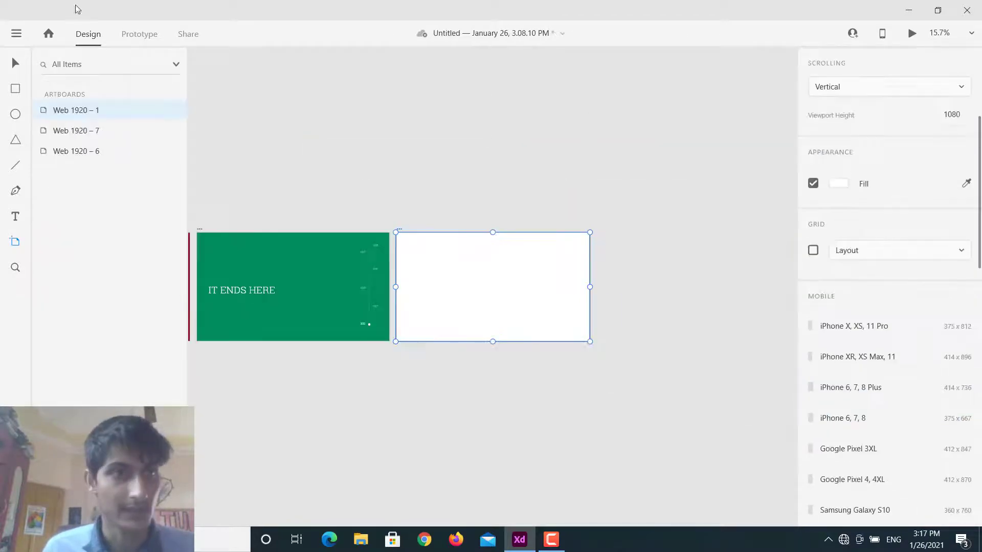
Move the new white artboard below the red one.
{"action": "left_click", "coordinate": [15, 64]}
{"action": "left_click_drag", "start_coordinate": [400, 231], "coordinate": [292, 389]}
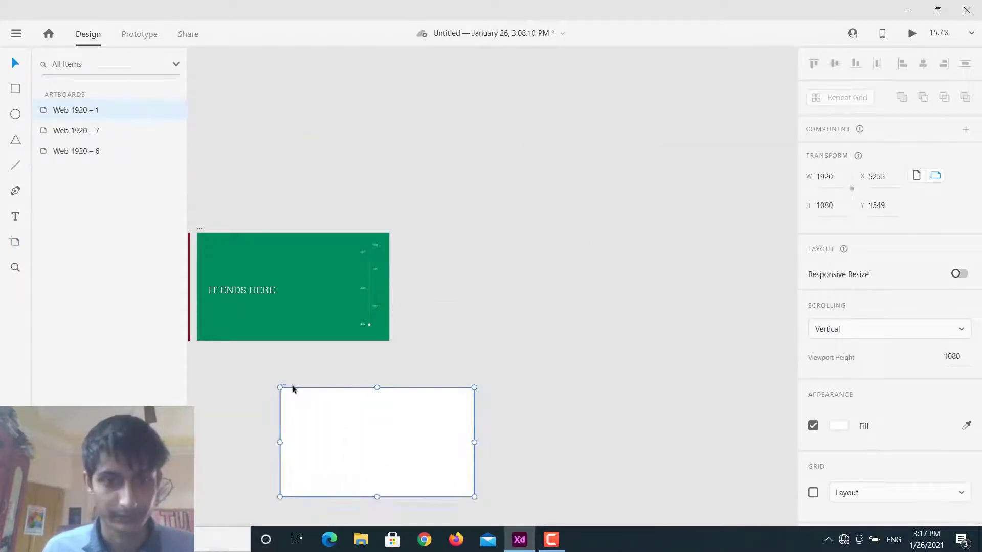
{"action": "scroll", "coordinate": [382, 358], "scroll_direction": "left", "scroll_amount": 6}
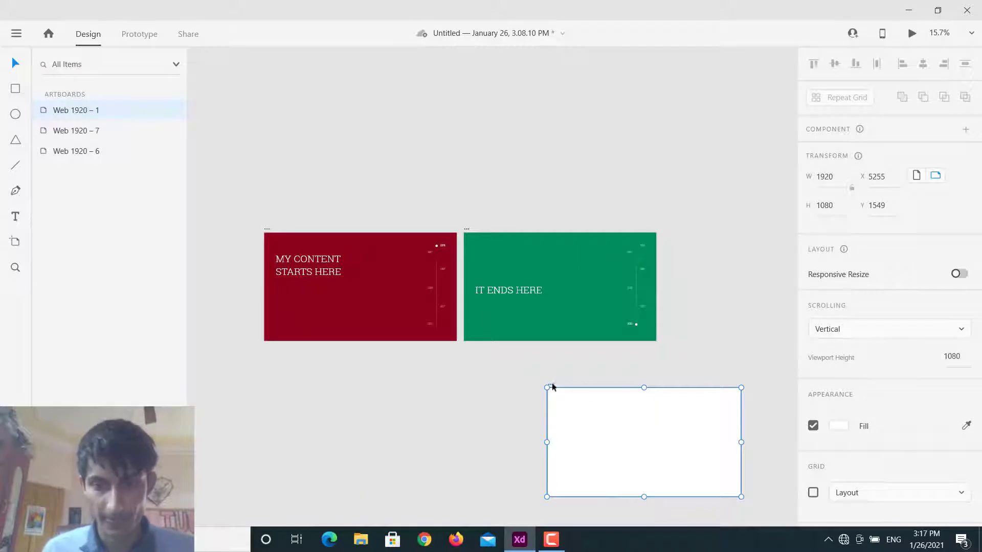
{"action": "left_click_drag", "start_coordinate": [551, 387], "coordinate": [267, 388]}
{"action": "left_click", "coordinate": [535, 399]}
{"action": "scroll", "coordinate": [455, 366], "scroll_direction": "down", "scroll_amount": 1}
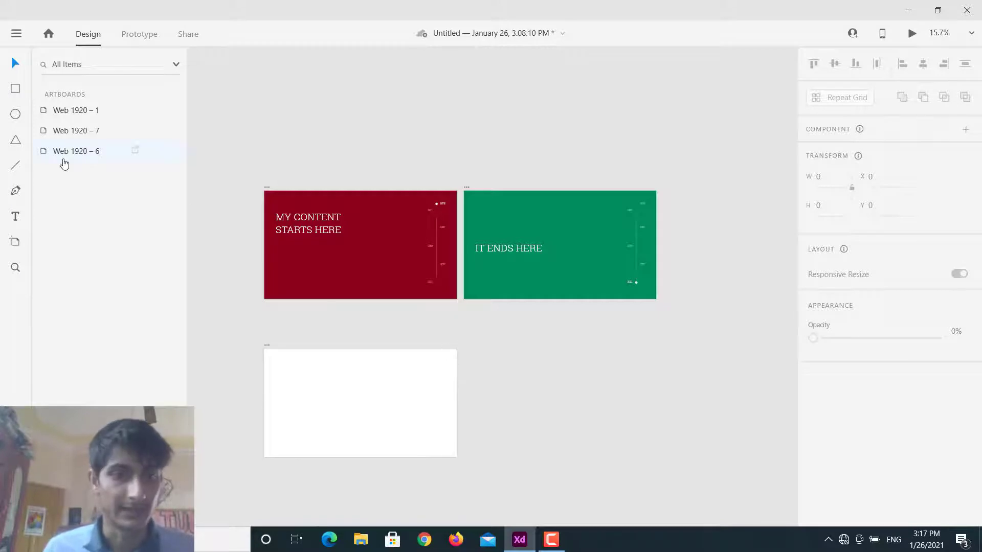
Cover the new artboard with a borderless rectangle filled #B60000 red.
{"action": "left_click", "coordinate": [12, 90]}
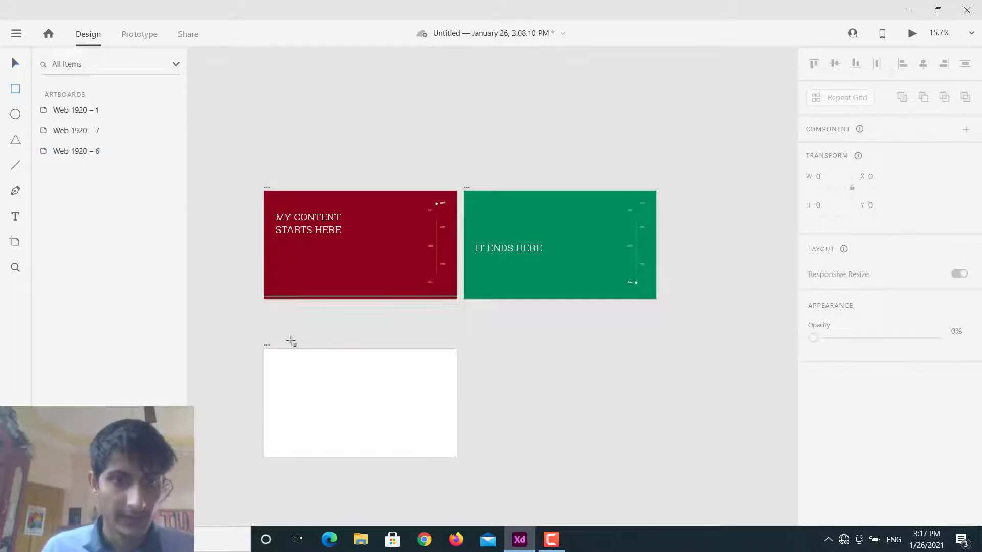
{"action": "mouse_move", "coordinate": [265, 349]}
{"action": "left_mouse_down"}
{"action": "mouse_move", "coordinate": [336, 465]}
{"action": "mouse_move", "coordinate": [457, 456]}
{"action": "left_mouse_up"}
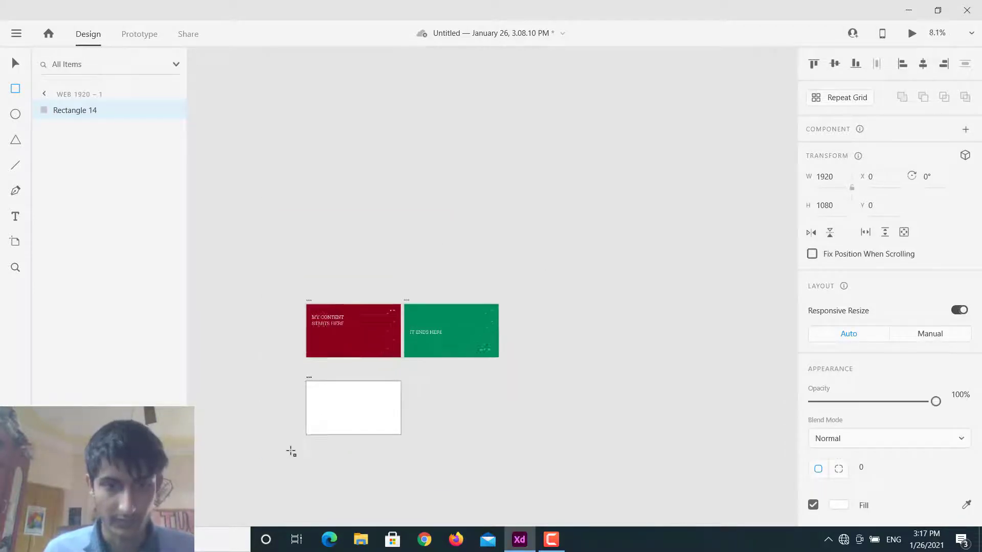
{"action": "scroll", "coordinate": [379, 437], "scroll_direction": "up", "scroll_amount": 3, "text": "ctrl"}
{"action": "scroll", "coordinate": [467, 423], "scroll_direction": "down", "scroll_amount": 1}
{"action": "scroll", "coordinate": [882, 436], "scroll_direction": "down", "scroll_amount": 5}
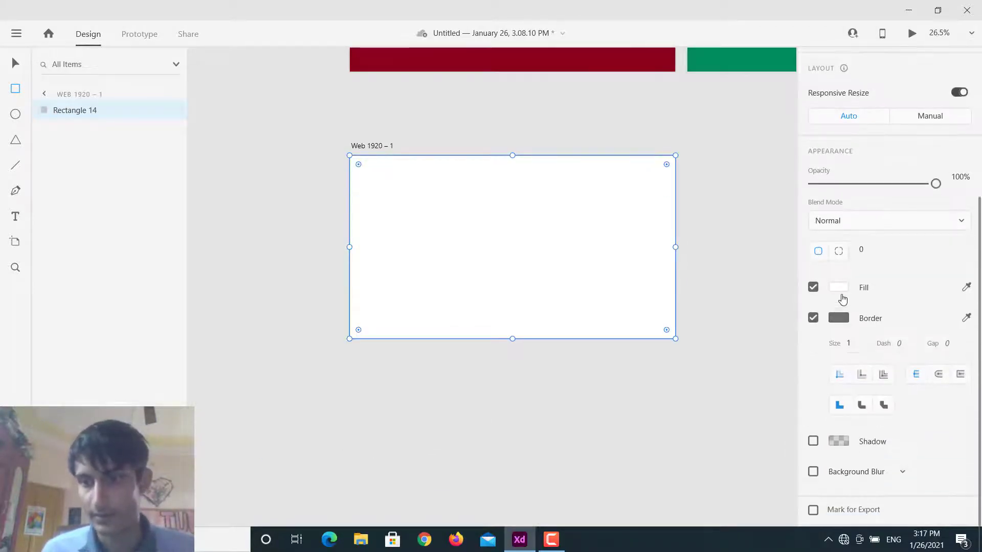
{"action": "left_click", "coordinate": [812, 318]}
{"action": "left_click", "coordinate": [837, 382]}
{"action": "mouse_move", "coordinate": [741, 351]}
{"action": "left_mouse_down"}
{"action": "mouse_move", "coordinate": [756, 303]}
{"action": "mouse_move", "coordinate": [758, 334]}
{"action": "left_mouse_up"}
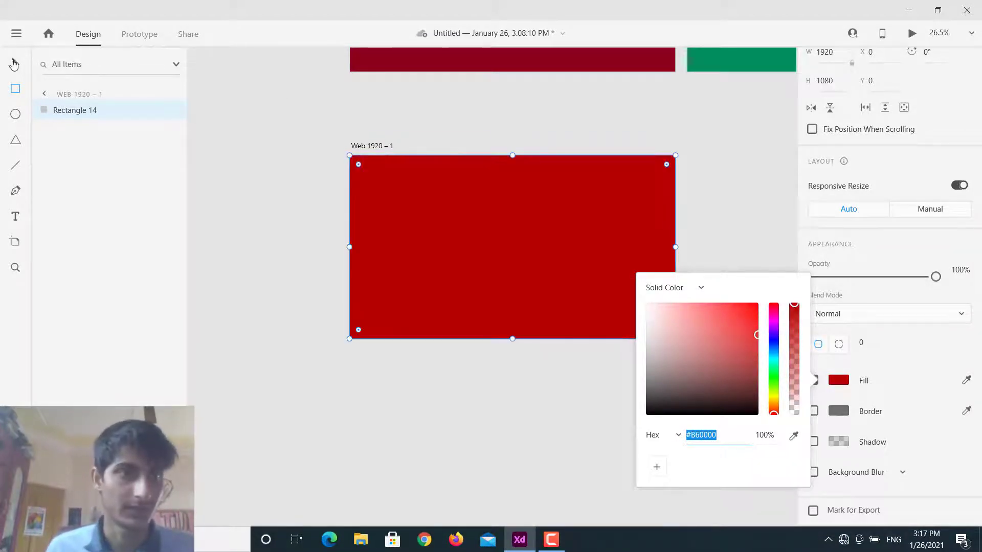
{"action": "key", "text": "Escape"}
{"action": "scroll", "coordinate": [494, 207], "scroll_direction": "right", "scroll_amount": 3}
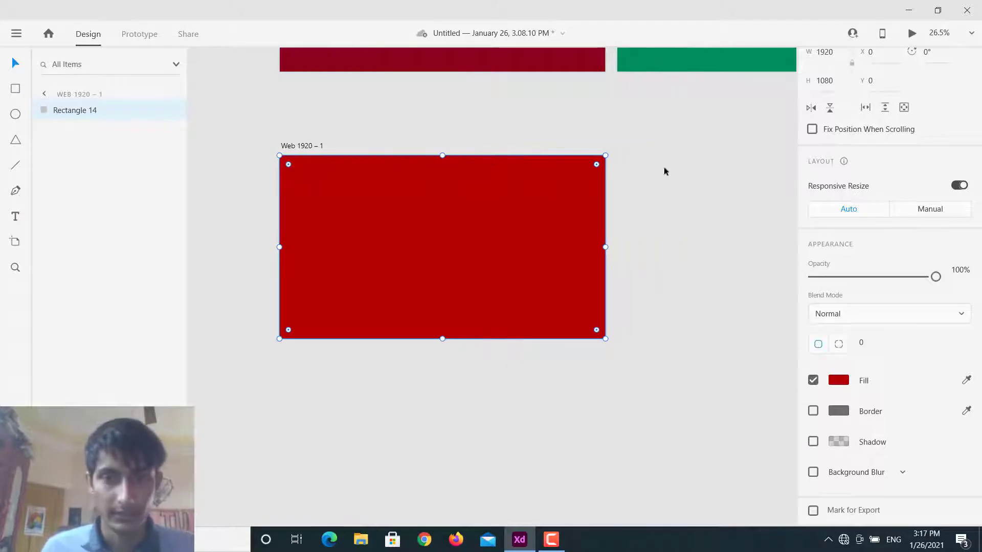
{"action": "left_click", "coordinate": [664, 169]}
Type 'HEY GUYS HOW ARE YOU' on the red artboard and enlarge it to 192 pt.
{"action": "left_click", "coordinate": [15, 217]}
{"action": "left_click", "coordinate": [307, 202]}
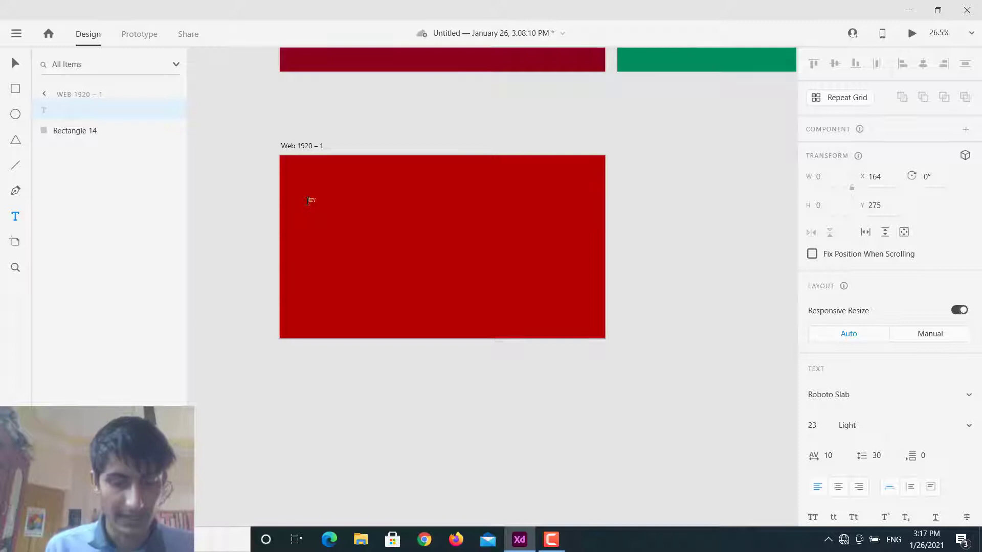
{"action": "type", "text": "HEY GUYS HOW ARE YOU"}
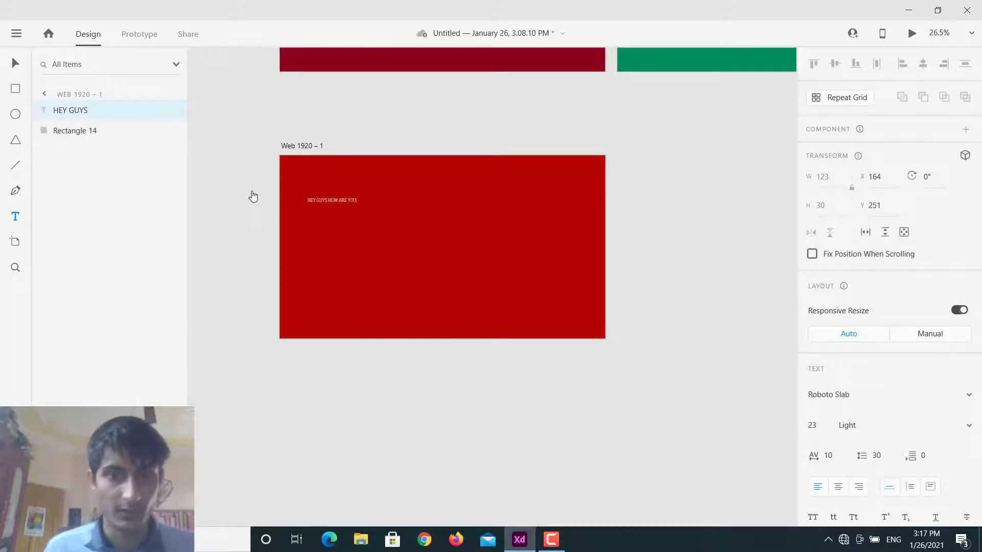
{"action": "left_click", "coordinate": [15, 63]}
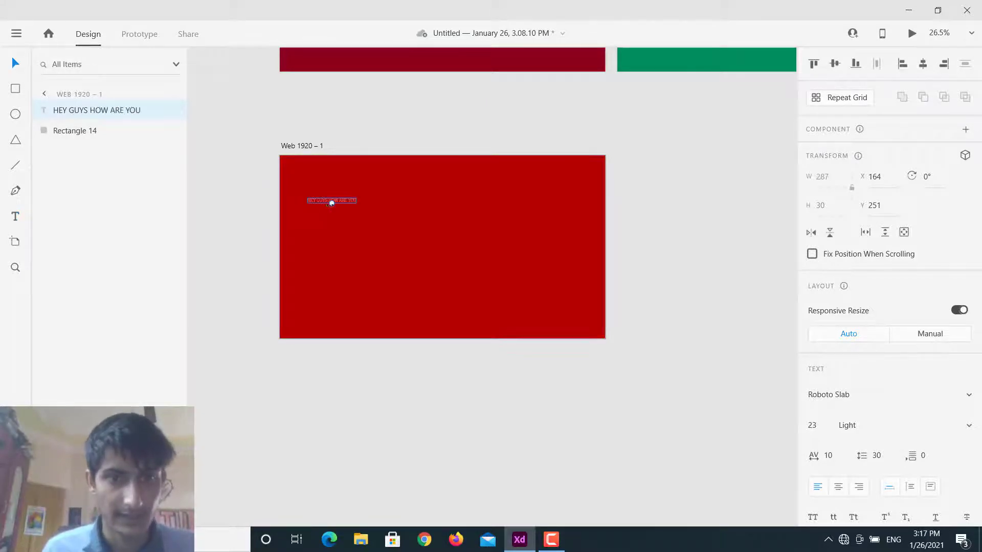
{"action": "left_click_drag", "start_coordinate": [331, 203], "coordinate": [434, 217]}
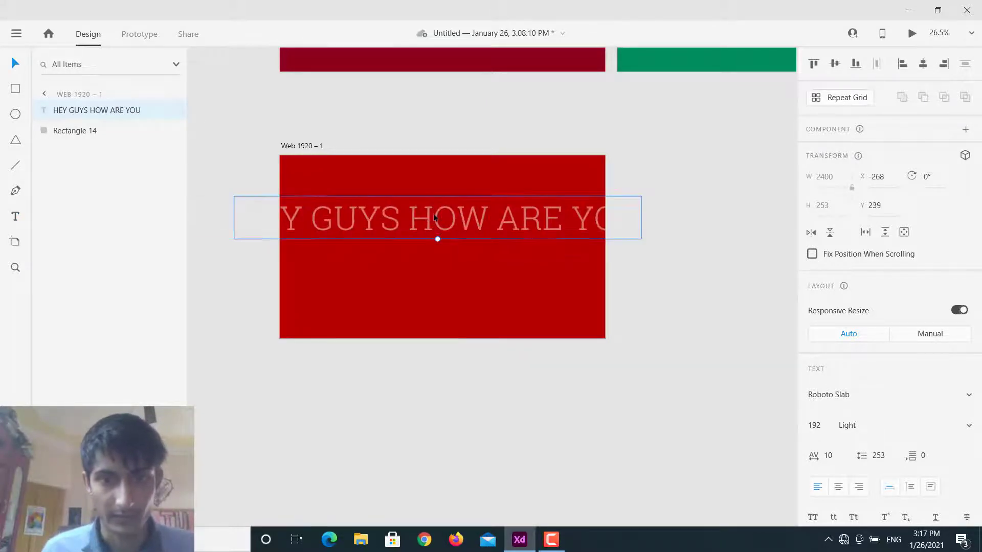
Break the text into two lines after GUYS, then resize and position it on the artboard.
{"action": "double_click", "coordinate": [430, 218]}
{"action": "left_click", "coordinate": [404, 220]}
{"action": "key", "text": "BackSpace"}
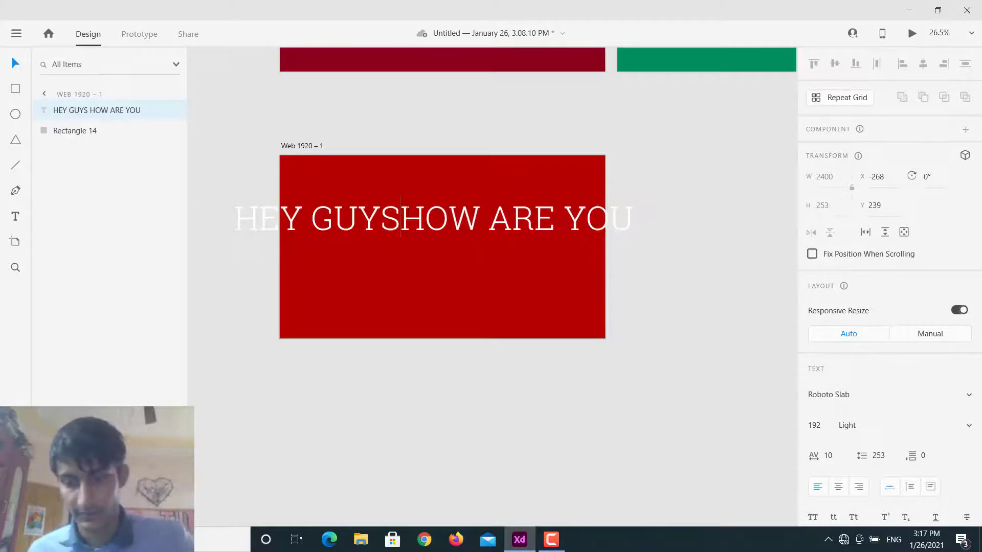
{"action": "key", "text": "Return"}
{"action": "key", "text": "Escape"}
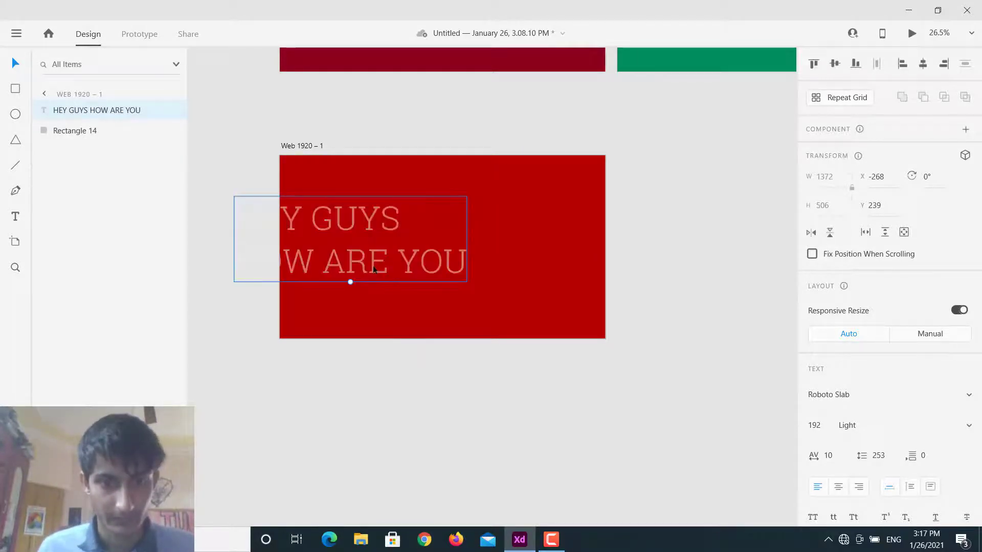
{"action": "left_click_drag", "start_coordinate": [351, 282], "coordinate": [373, 246]}
{"action": "left_click", "coordinate": [405, 379]}
{"action": "scroll", "coordinate": [603, 275], "scroll_direction": "up", "scroll_amount": 5}
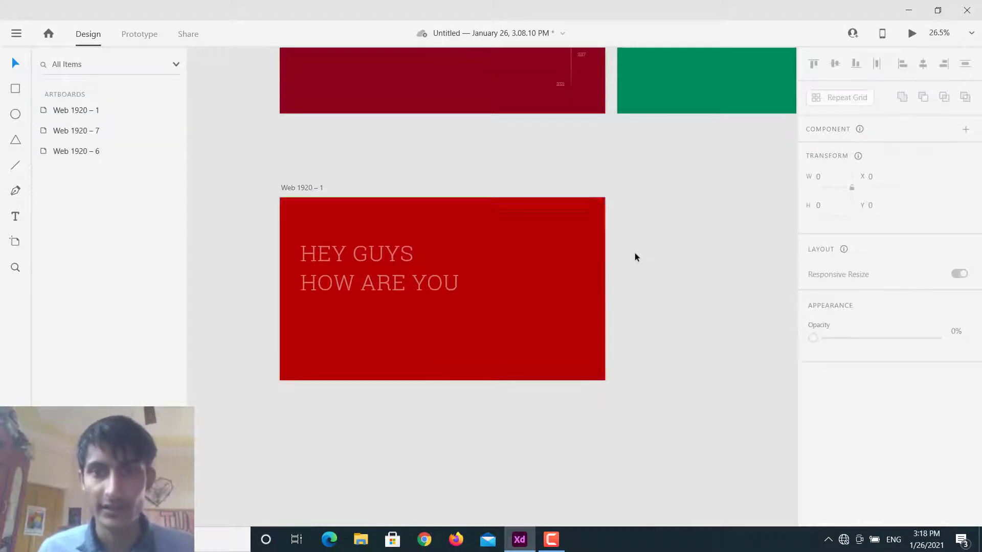
{"action": "scroll", "coordinate": [573, 153], "scroll_direction": "up", "scroll_amount": 2}
{"action": "scroll", "coordinate": [579, 278], "scroll_direction": "down", "scroll_amount": 5}
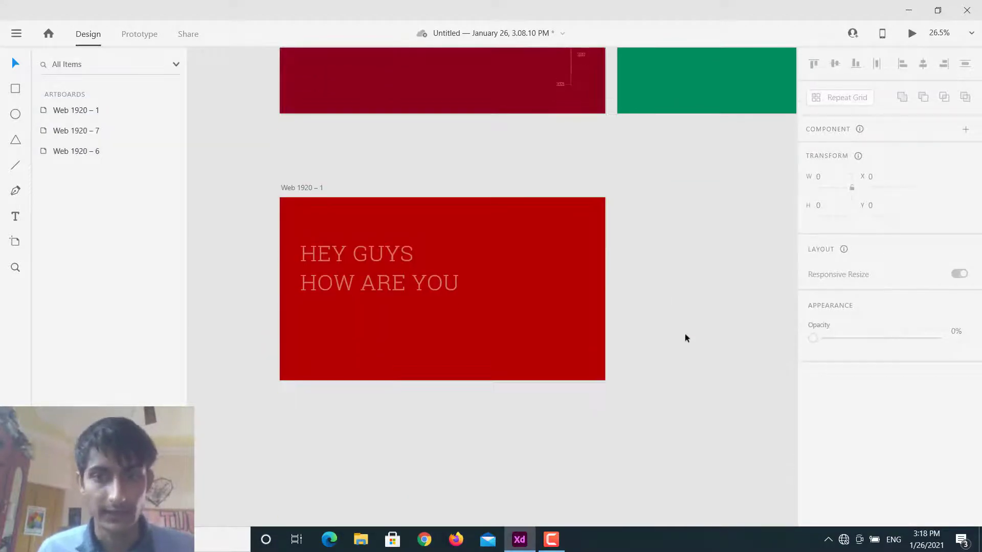
{"action": "scroll", "coordinate": [686, 335], "scroll_direction": "up", "scroll_amount": 2, "text": "ctrl"}
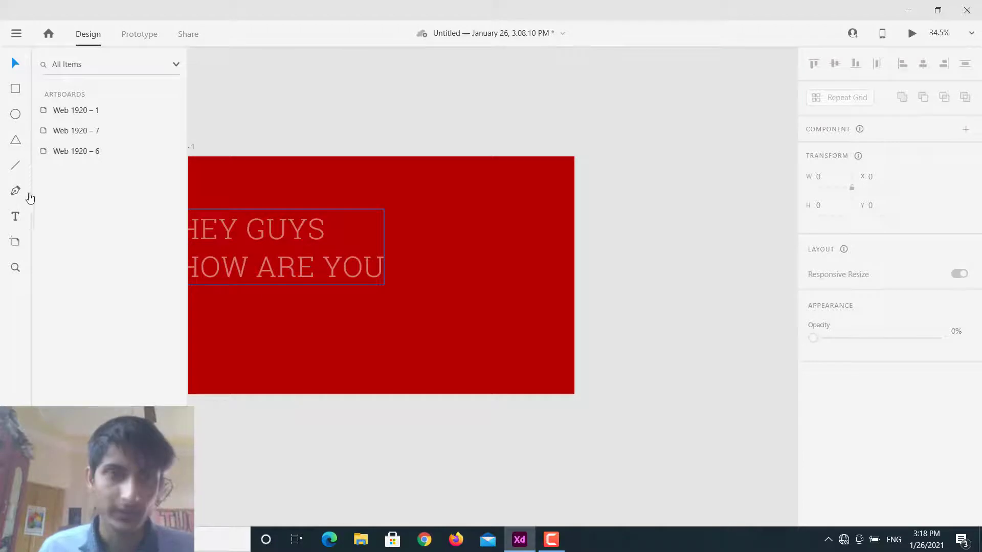
Draw a tall white bar on the artboard's right side and narrow it into a thin vertical line.
{"action": "left_click", "coordinate": [18, 167]}
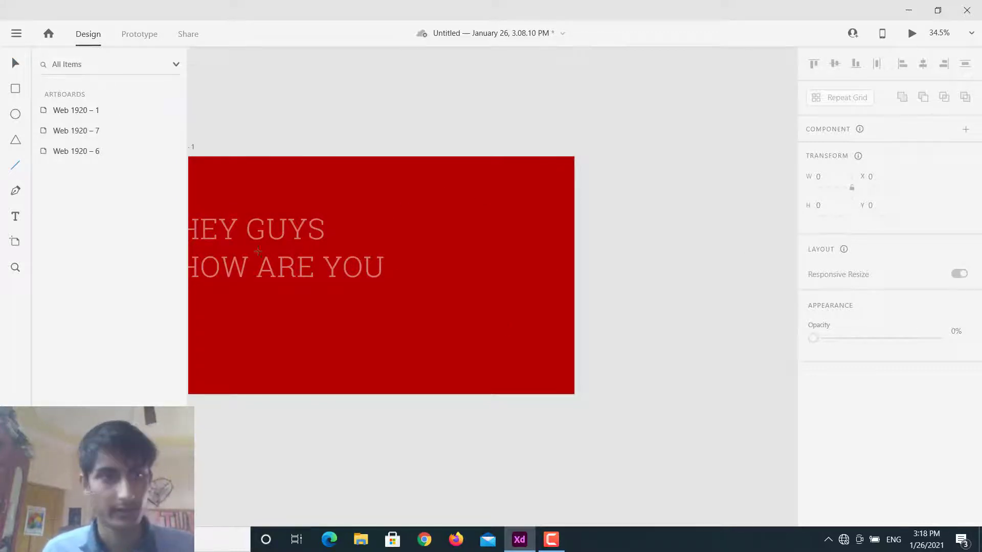
{"action": "left_click", "coordinate": [15, 92]}
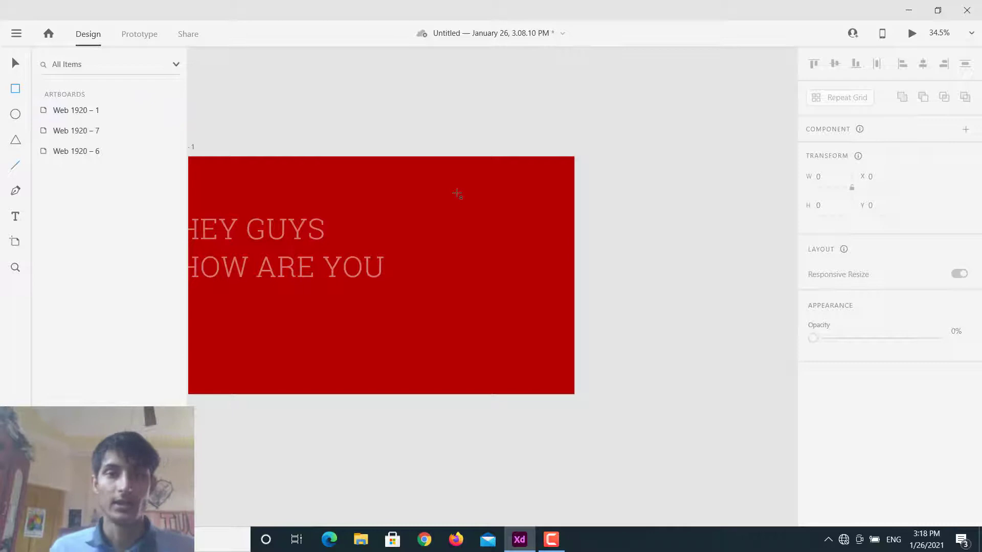
{"action": "mouse_move", "coordinate": [493, 182]}
{"action": "left_mouse_down"}
{"action": "mouse_move", "coordinate": [511, 346]}
{"action": "mouse_move", "coordinate": [494, 385]}
{"action": "left_mouse_up"}
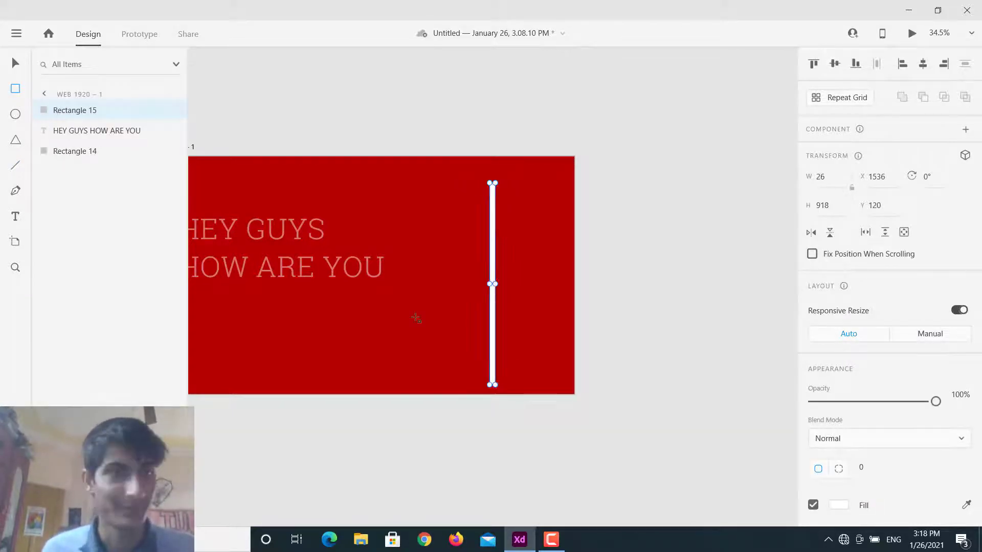
{"action": "left_click", "coordinate": [15, 62]}
{"action": "scroll", "coordinate": [542, 342], "scroll_direction": "up", "scroll_amount": 2}
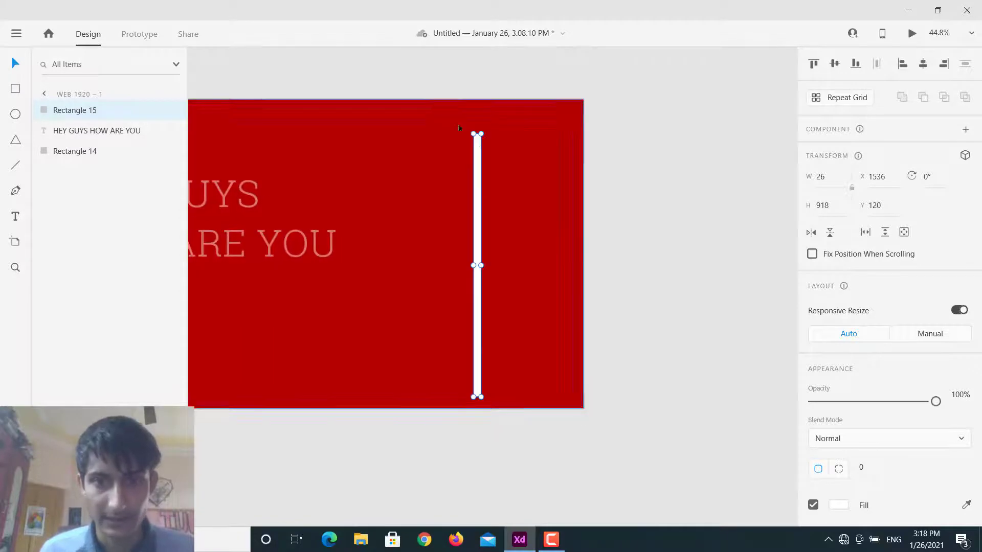
{"action": "left_click_drag", "start_coordinate": [481, 159], "coordinate": [490, 156]}
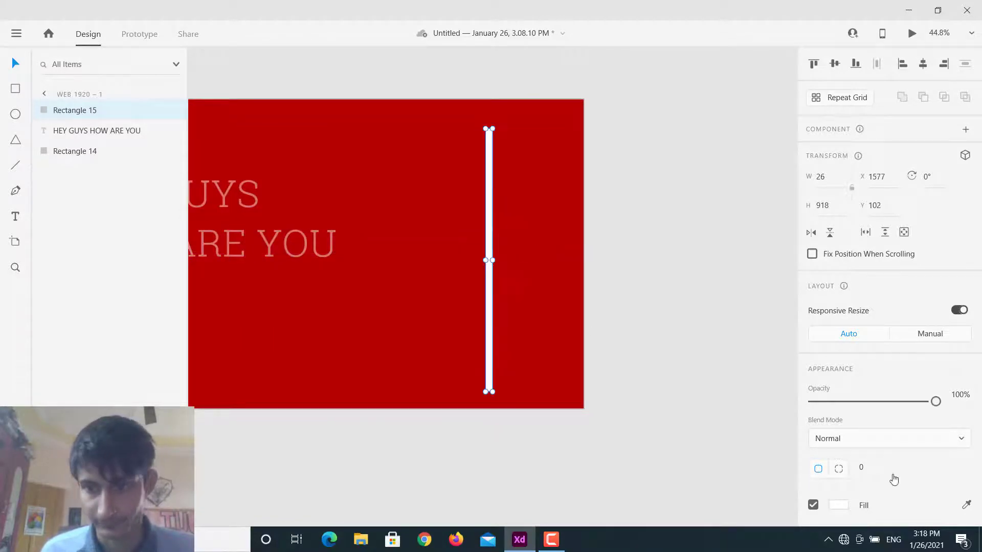
{"action": "scroll", "coordinate": [837, 440], "scroll_direction": "down", "scroll_amount": 4}
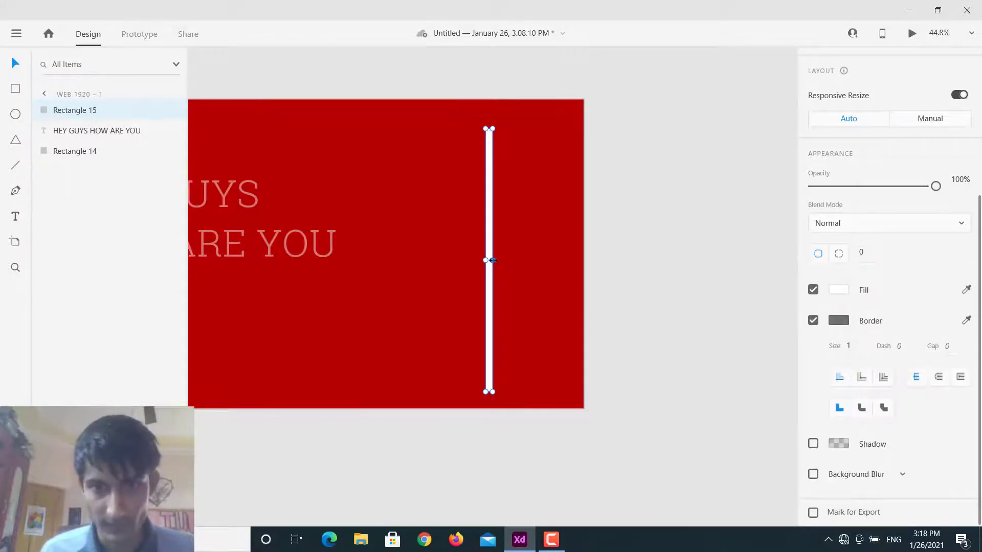
{"action": "left_click_drag", "start_coordinate": [493, 259], "coordinate": [486, 260]}
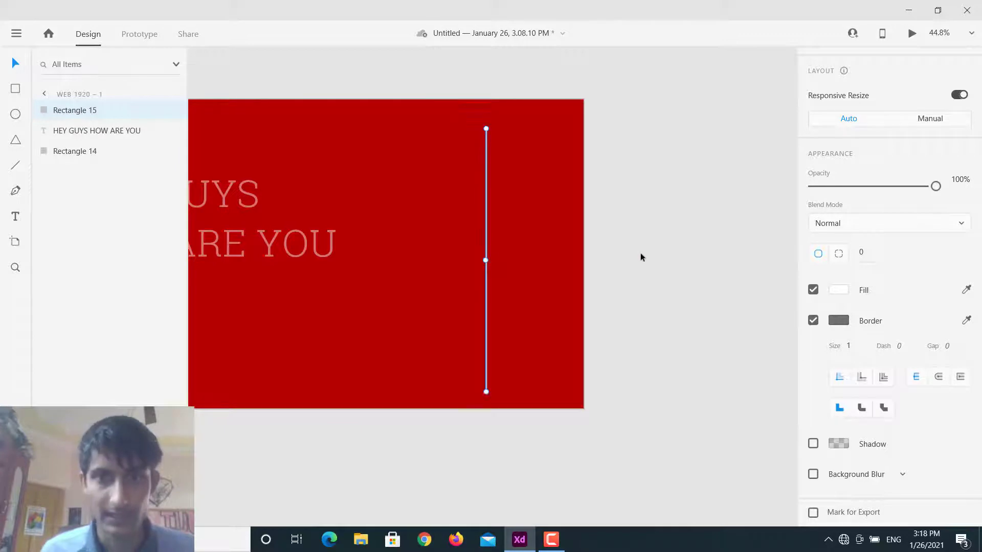
{"action": "left_click", "coordinate": [642, 256]}
Draw a white circle near the line's top and add a 1976 label beside it.
{"action": "left_click", "coordinate": [16, 115]}
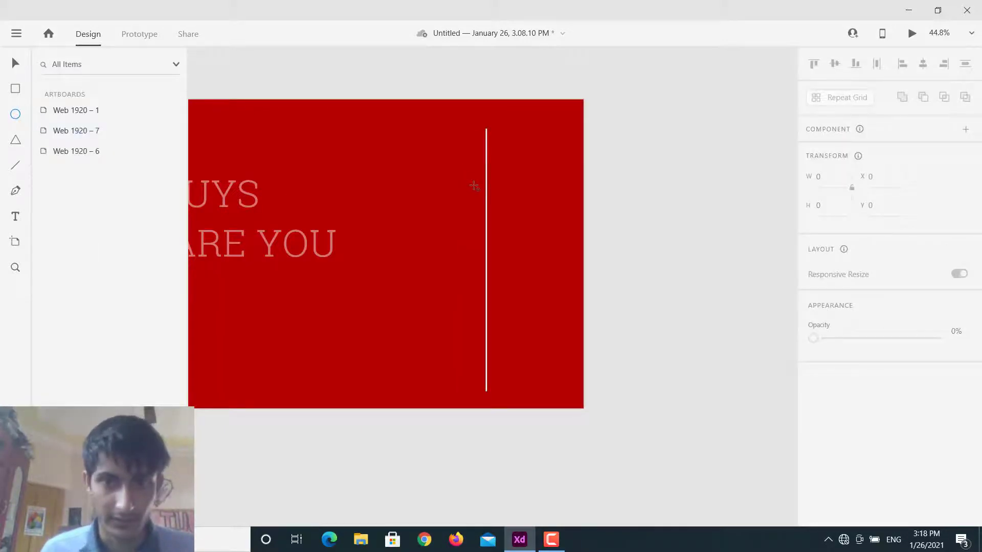
{"action": "mouse_move", "coordinate": [454, 164]}
{"action": "left_mouse_down"}
{"action": "mouse_move", "coordinate": [481, 192]}
{"action": "mouse_move", "coordinate": [494, 174]}
{"action": "left_mouse_up"}
{"action": "left_click", "coordinate": [15, 64]}
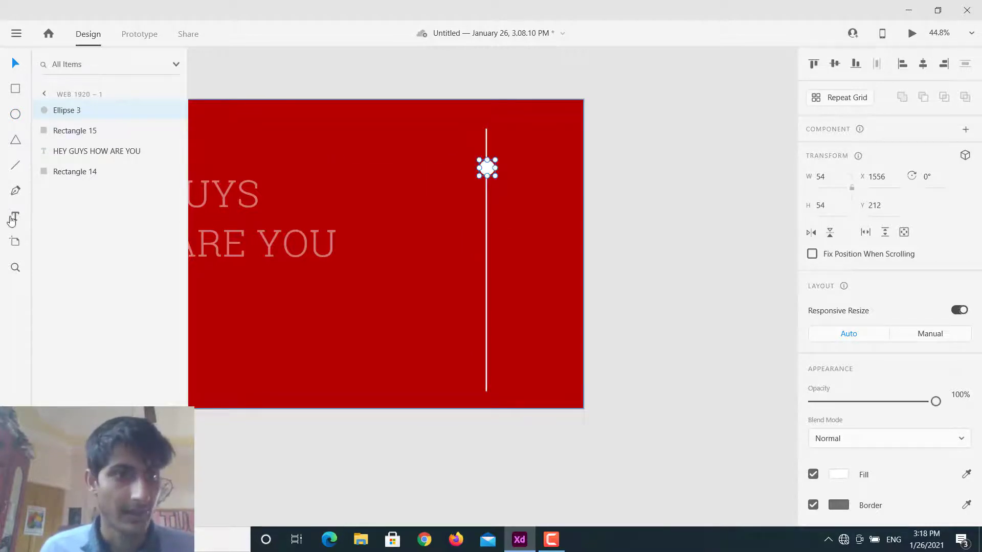
{"action": "left_click", "coordinate": [11, 221]}
{"action": "left_click", "coordinate": [435, 181]}
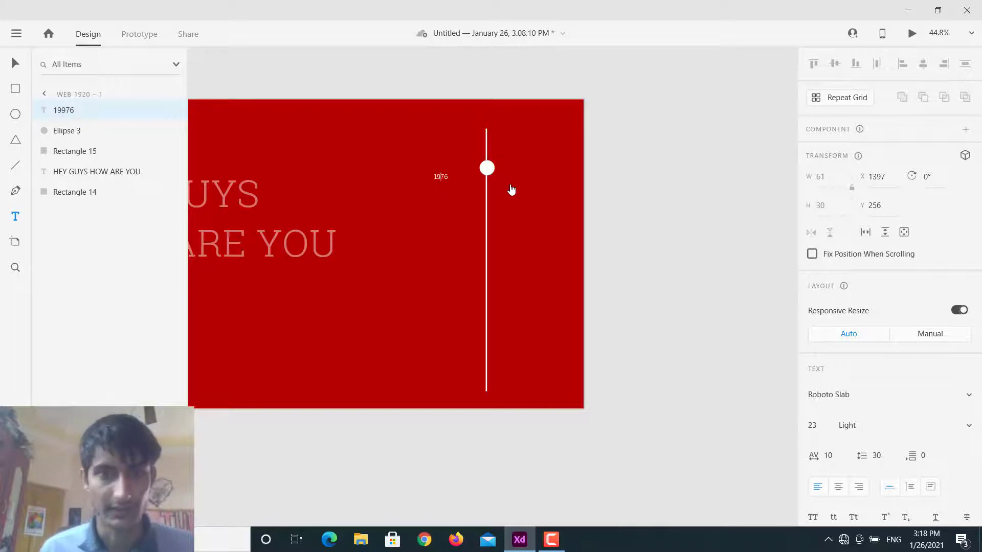
{"action": "left_click", "coordinate": [11, 55]}
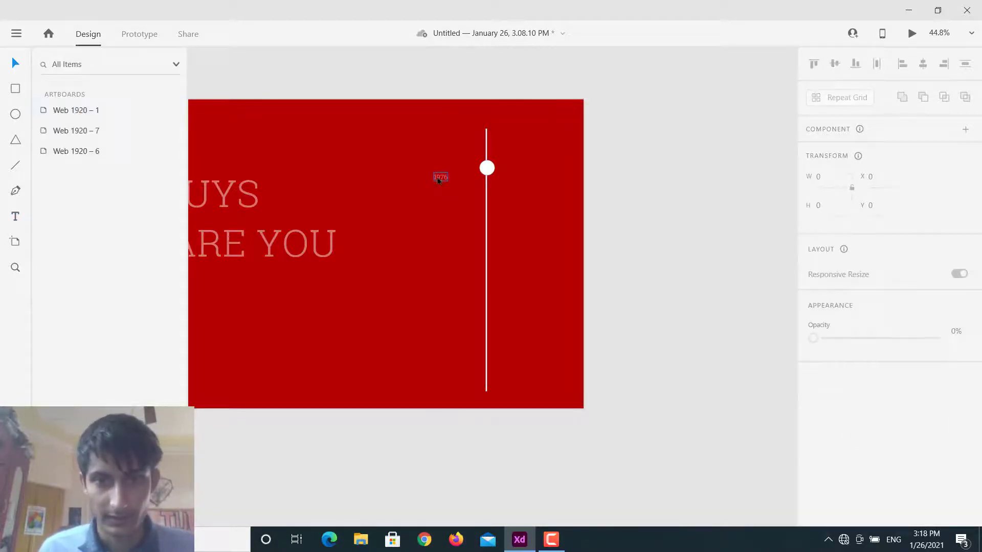
{"action": "left_click_drag", "start_coordinate": [437, 176], "coordinate": [513, 168]}
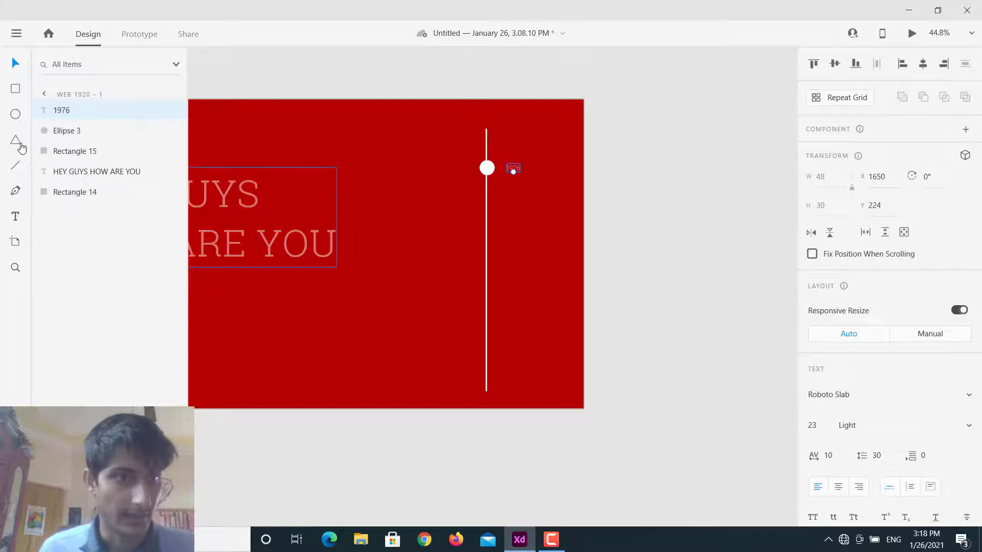
Add a 2021 text label near the bottom of the line.
{"action": "left_click", "coordinate": [15, 219]}
{"action": "left_click", "coordinate": [441, 384]}
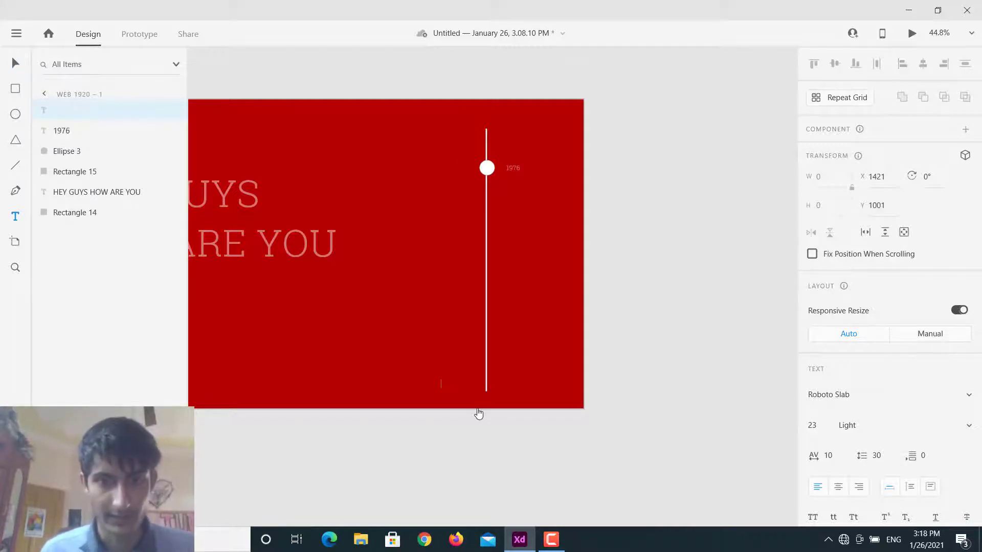
{"action": "type", "text": "202"}
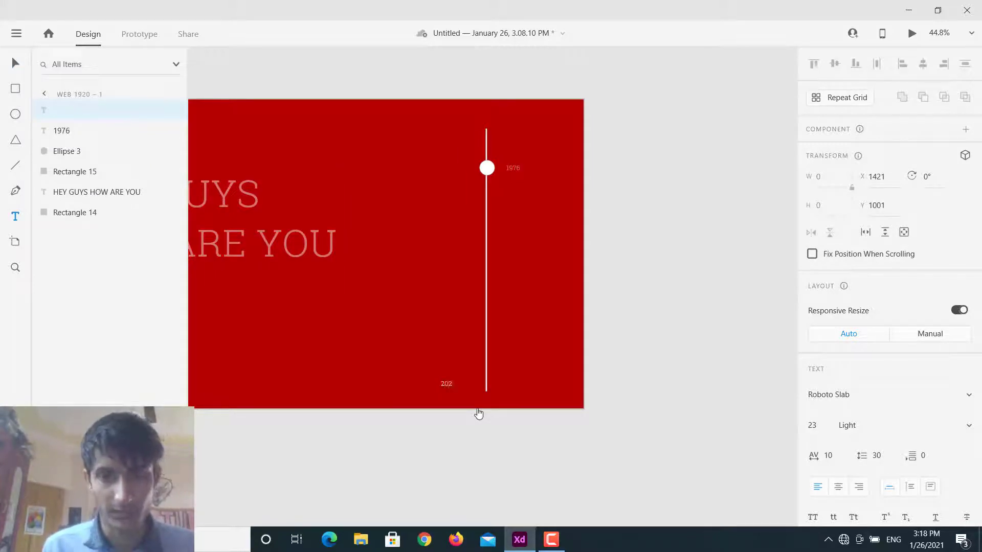
{"action": "type", "text": "1"}
{"action": "key", "text": "Escape"}
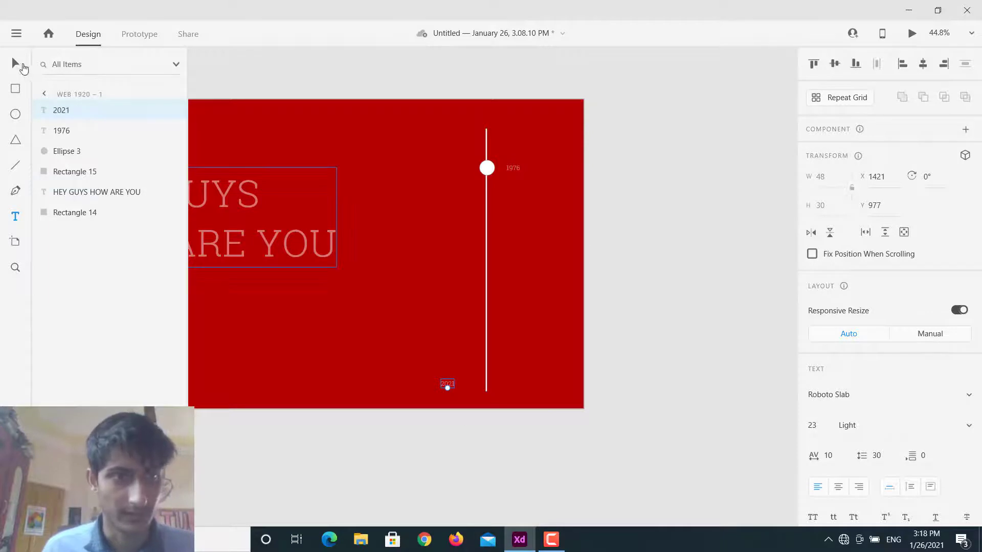
{"action": "left_click", "coordinate": [15, 63]}
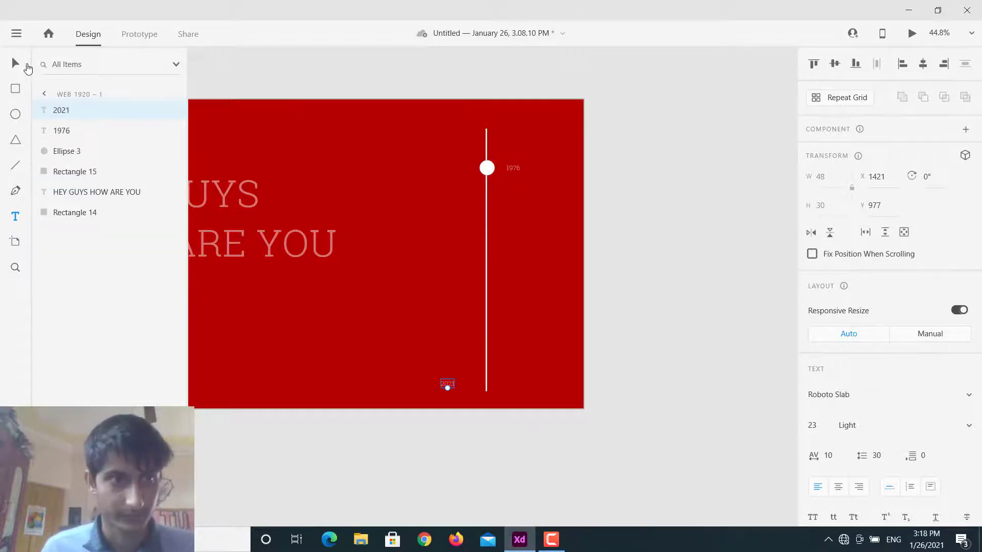
{"action": "left_click", "coordinate": [616, 219]}
{"action": "scroll", "coordinate": [535, 186], "scroll_direction": "down", "scroll_amount": 1}
{"action": "scroll", "coordinate": [535, 186], "scroll_direction": "down", "scroll_amount": 3}
{"action": "scroll", "coordinate": [536, 186], "scroll_direction": "up", "scroll_amount": 4}
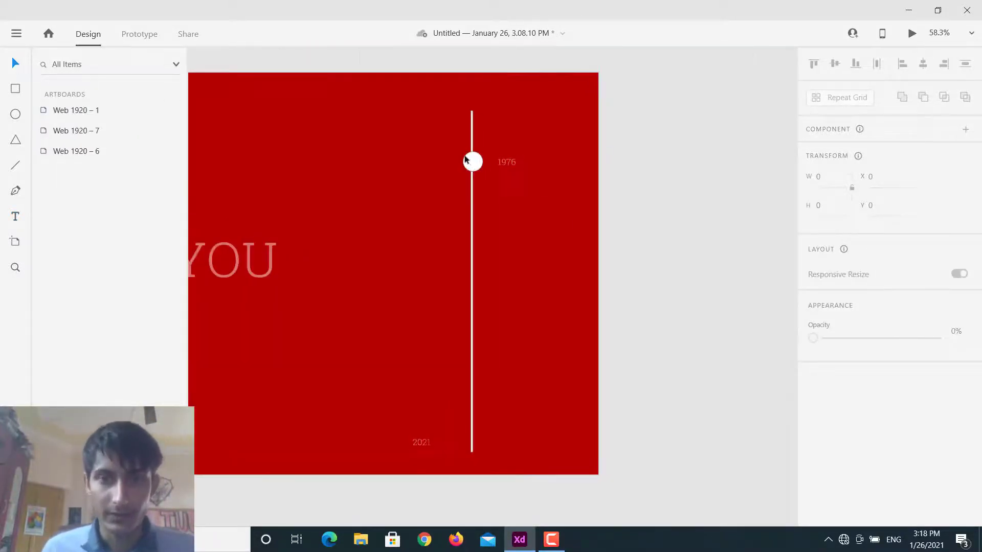
Align 1976 with the circle, move 2021 beside the line's bottom, and set 1976's fill alpha to 100%.
{"action": "left_click", "coordinate": [473, 156]}
{"action": "left_click_drag", "start_coordinate": [511, 170], "coordinate": [510, 164]}
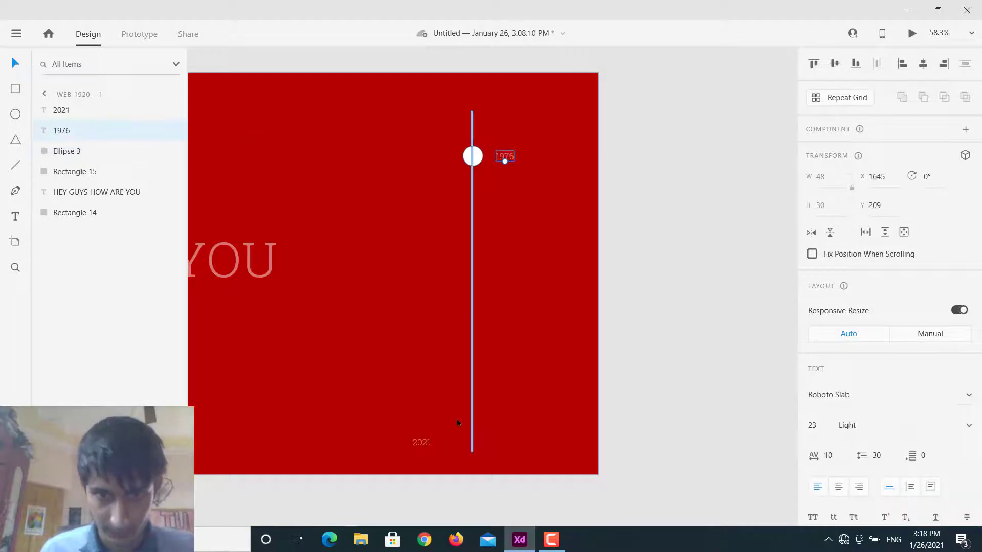
{"action": "left_click_drag", "start_coordinate": [428, 448], "coordinate": [444, 414]}
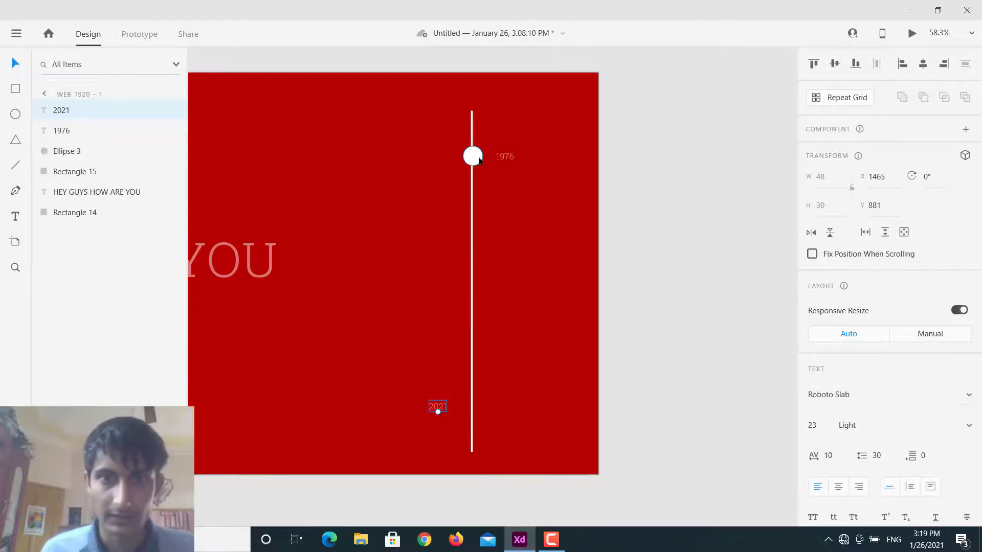
{"action": "scroll", "coordinate": [487, 157], "scroll_direction": "up", "scroll_amount": 4}
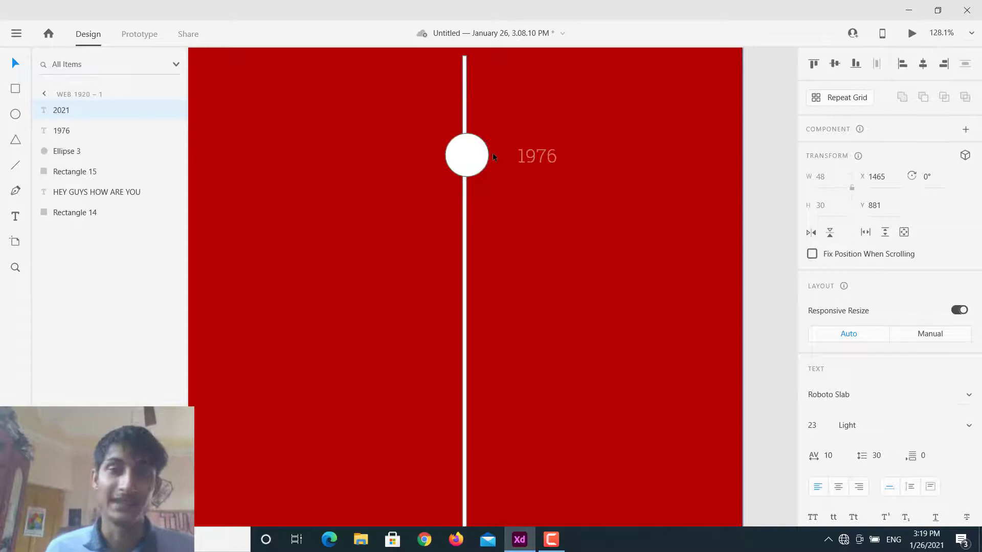
{"action": "left_click", "coordinate": [535, 158]}
{"action": "scroll", "coordinate": [818, 327], "scroll_direction": "down", "scroll_amount": 5}
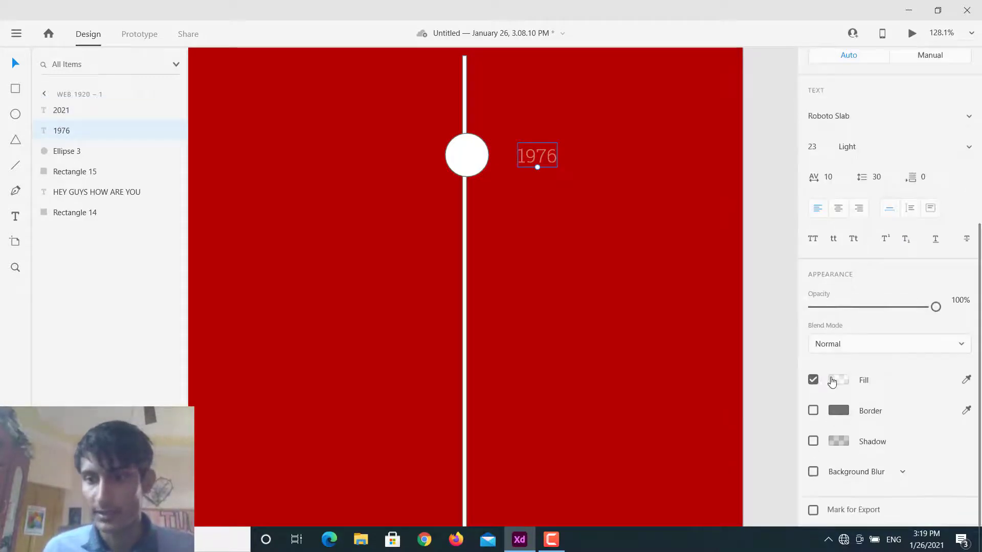
{"action": "left_click", "coordinate": [838, 380]}
{"action": "left_click_drag", "start_coordinate": [793, 313], "coordinate": [792, 281]}
{"action": "left_click", "coordinate": [765, 177]}
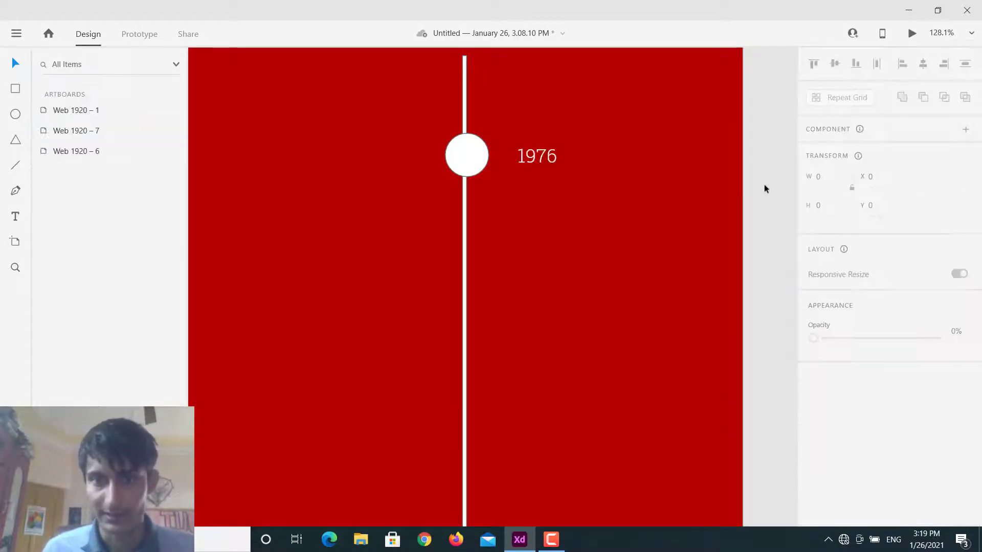
{"action": "scroll", "coordinate": [764, 184], "scroll_direction": "down", "scroll_amount": 6}
{"action": "scroll", "coordinate": [727, 305], "scroll_direction": "up", "scroll_amount": 3}
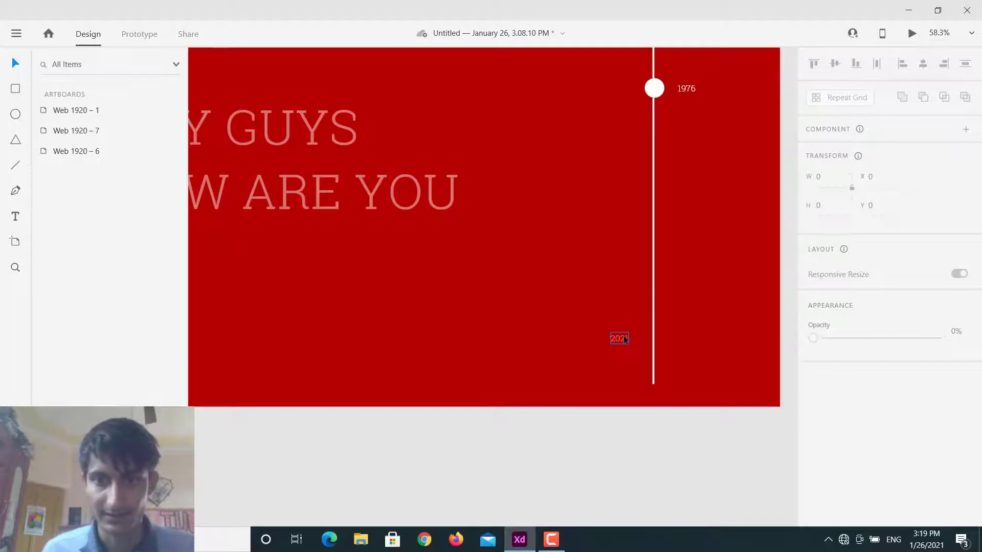
{"action": "scroll", "coordinate": [618, 348], "scroll_direction": "down", "scroll_amount": 2}
{"action": "scroll", "coordinate": [644, 313], "scroll_direction": "down", "scroll_amount": 2}
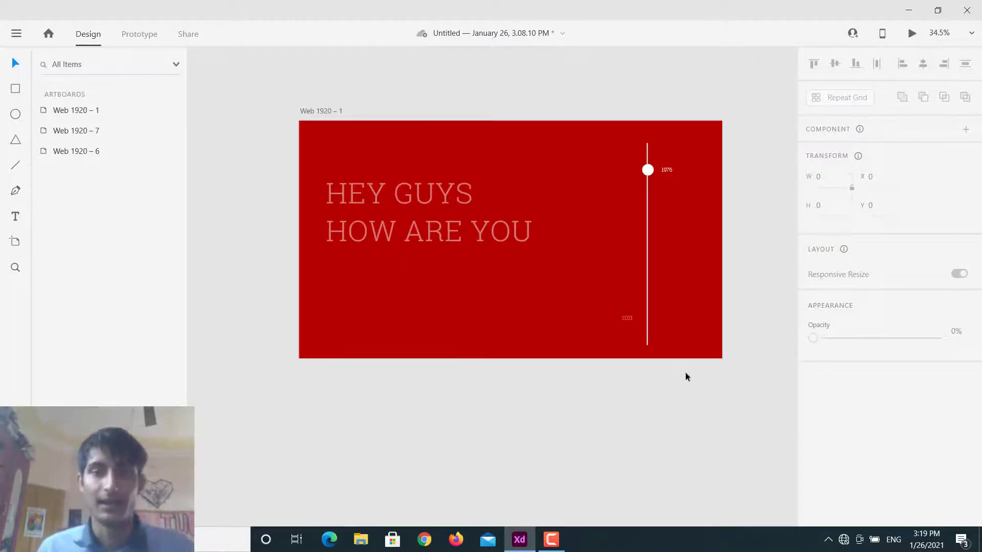
{"action": "scroll", "coordinate": [640, 350], "scroll_direction": "right", "scroll_amount": 2}
{"action": "scroll", "coordinate": [640, 353], "scroll_direction": "down", "scroll_amount": 4}
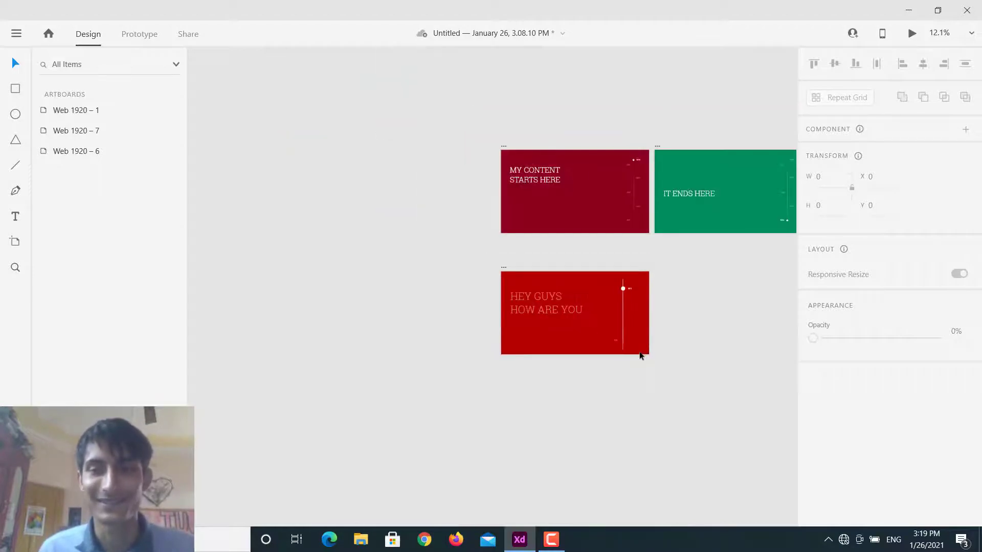
{"action": "scroll", "coordinate": [641, 353], "scroll_direction": "up", "scroll_amount": 2}
{"action": "scroll", "coordinate": [640, 353], "scroll_direction": "up", "scroll_amount": 1}
{"action": "scroll", "coordinate": [637, 363], "scroll_direction": "up", "scroll_amount": 1}
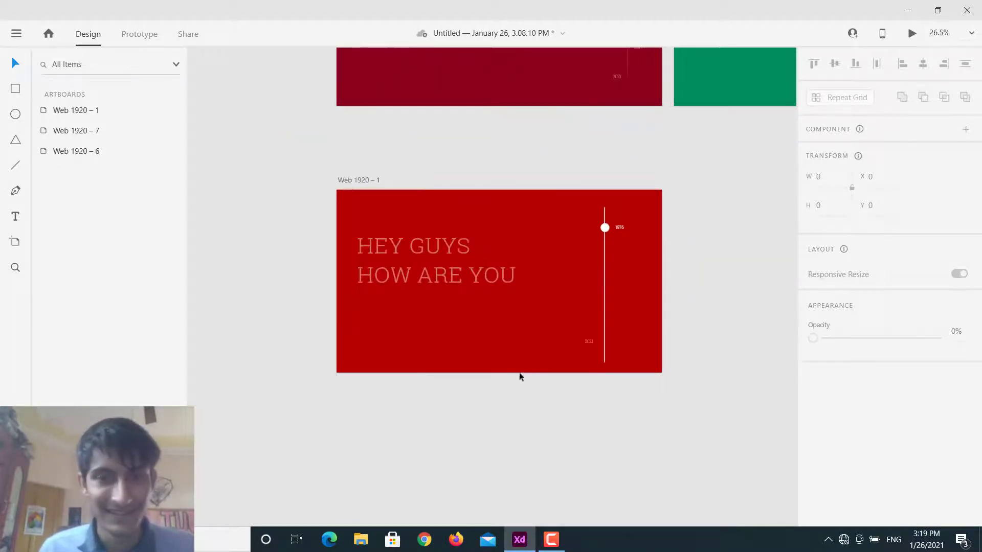
{"action": "scroll", "coordinate": [608, 380], "scroll_direction": "up", "scroll_amount": 2}
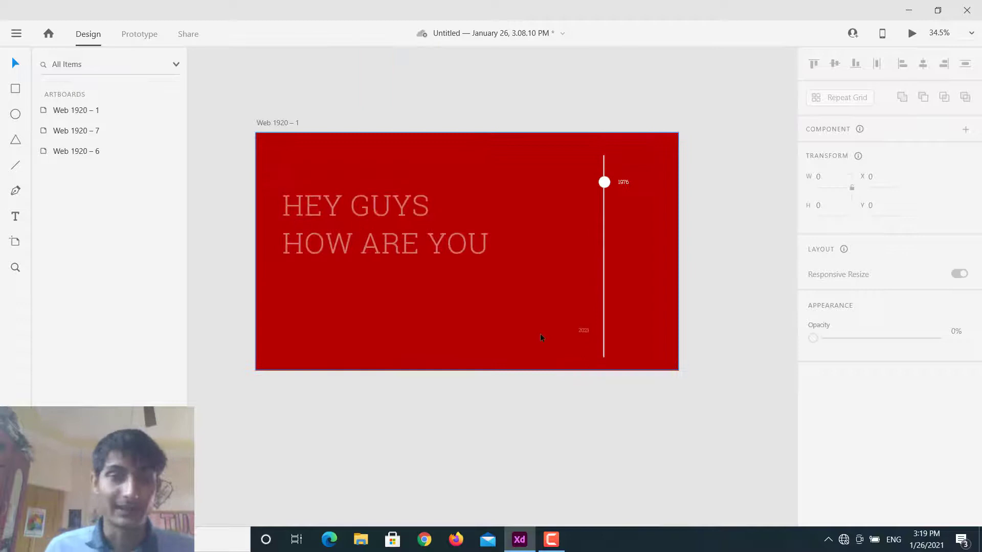
{"action": "scroll", "coordinate": [541, 337], "scroll_direction": "down", "scroll_amount": 4}
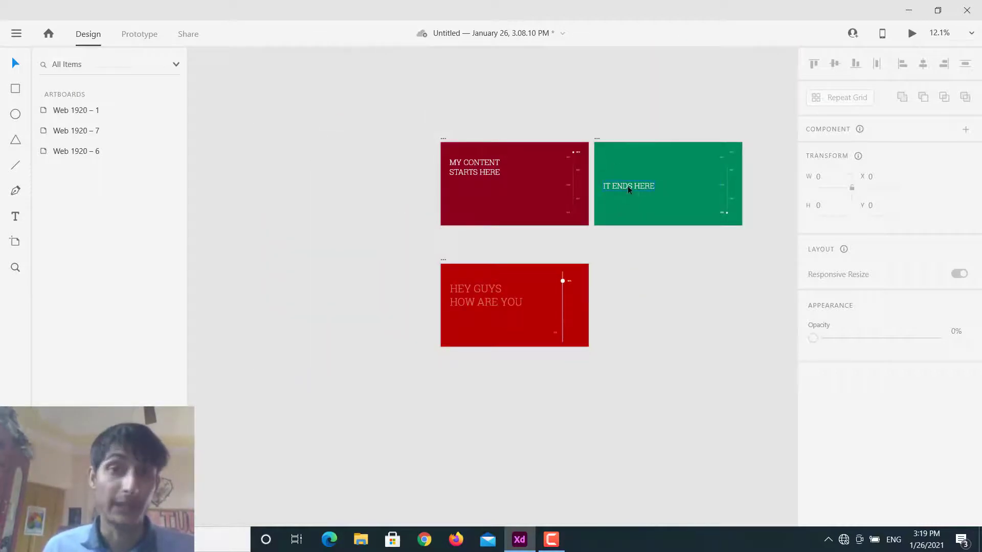
{"action": "scroll", "coordinate": [563, 358], "scroll_direction": "up", "scroll_amount": 4}
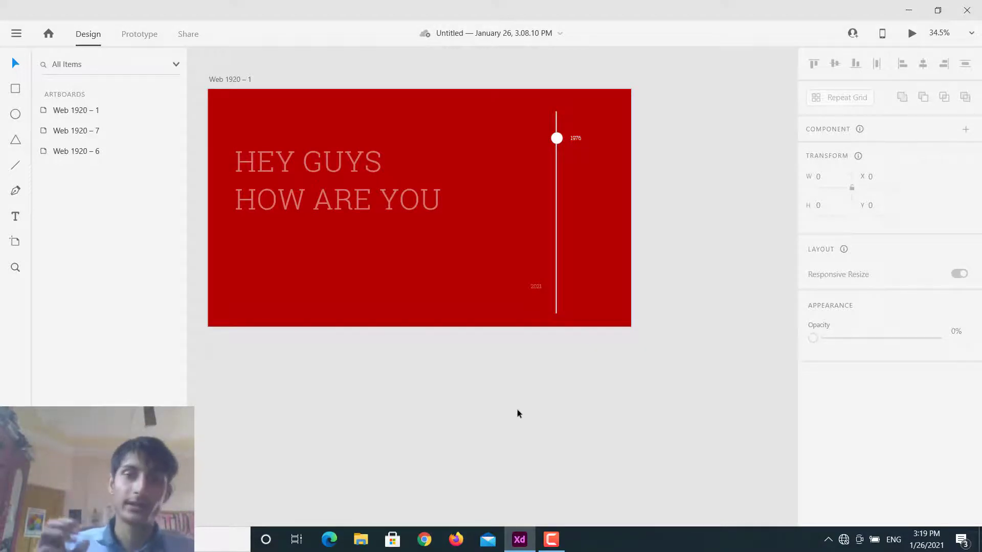
{"action": "scroll", "coordinate": [518, 411], "scroll_direction": "down", "scroll_amount": 5}
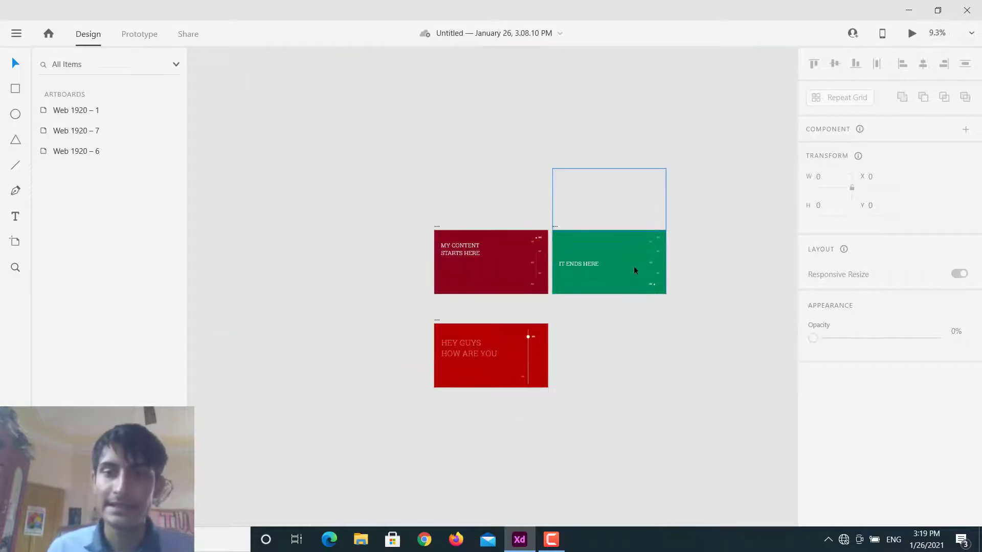
{"action": "scroll", "coordinate": [600, 275], "scroll_direction": "up", "scroll_amount": 3}
{"action": "scroll", "coordinate": [447, 443], "scroll_direction": "down", "scroll_amount": 2}
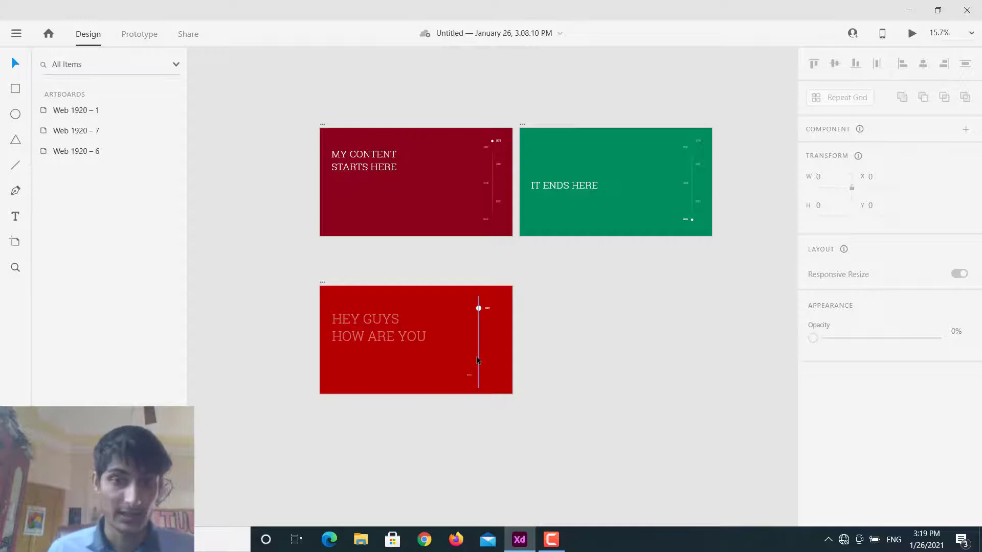
{"action": "scroll", "coordinate": [302, 393], "scroll_direction": "up", "scroll_amount": 2}
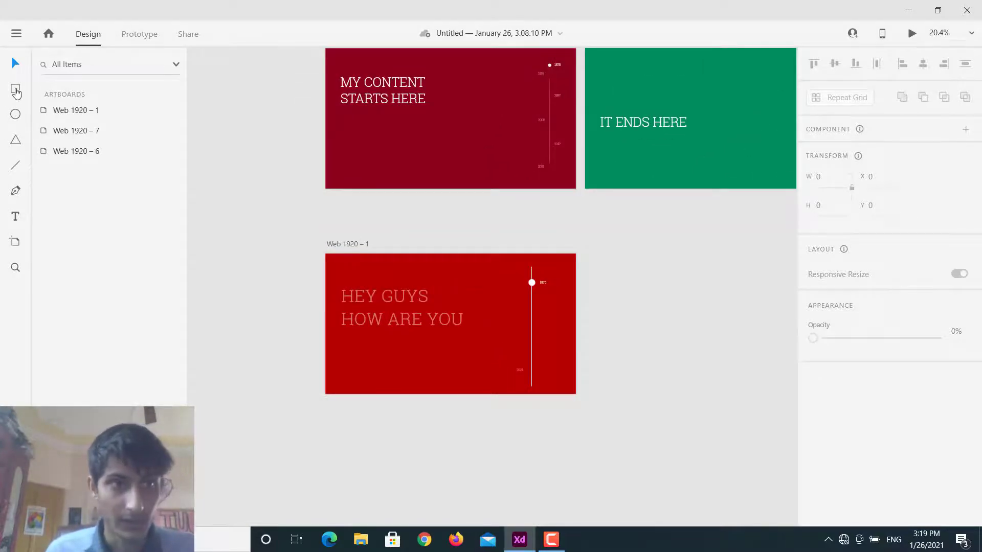
Draw a bar along the red artboard's bottom and fill it dark green.
{"action": "left_click", "coordinate": [15, 91]}
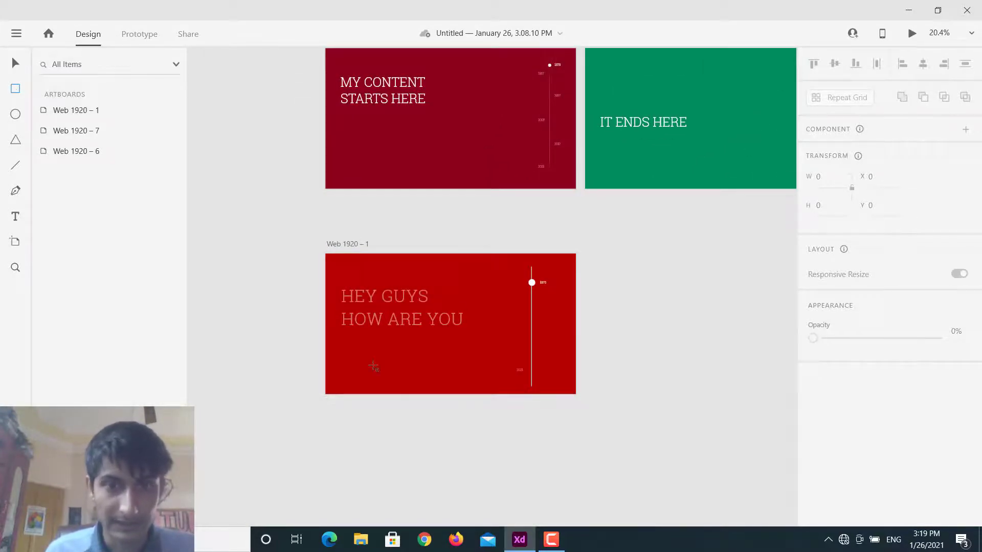
{"action": "left_click_drag", "start_coordinate": [325, 379], "coordinate": [578, 395]}
{"action": "scroll", "coordinate": [855, 436], "scroll_direction": "down", "scroll_amount": 5}
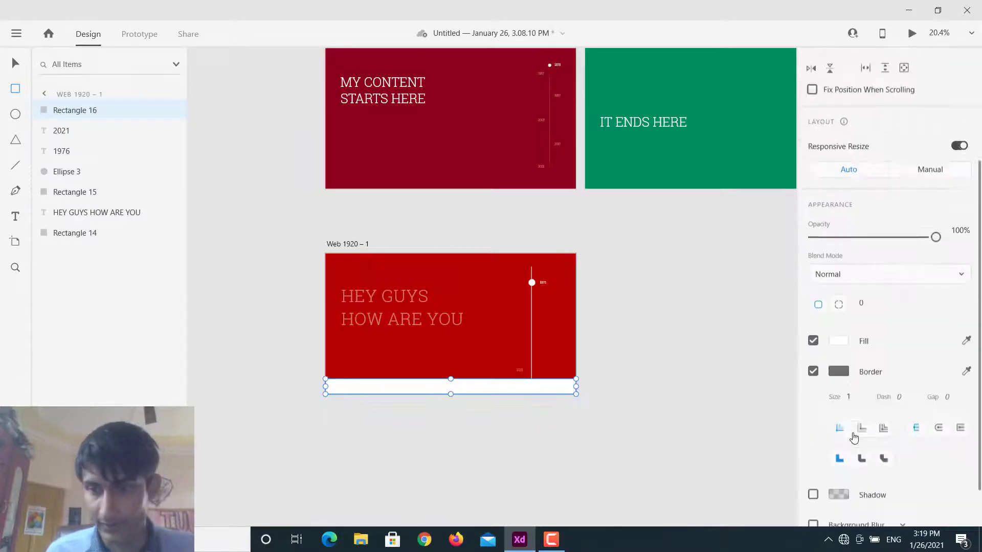
{"action": "left_click", "coordinate": [837, 286]}
{"action": "left_click", "coordinate": [774, 286]}
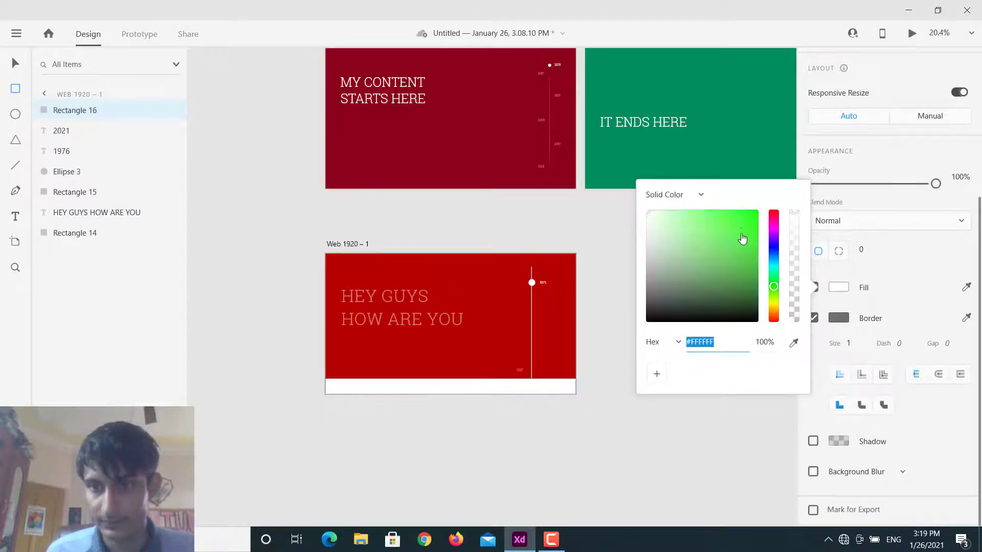
{"action": "left_click_drag", "start_coordinate": [743, 237], "coordinate": [757, 211]}
{"action": "left_click_drag", "start_coordinate": [757, 249], "coordinate": [757, 253]}
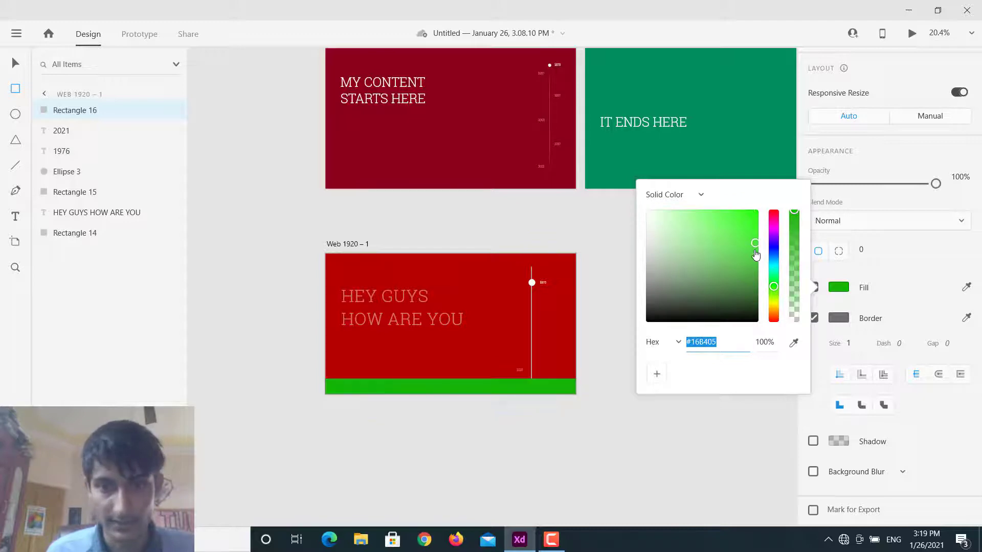
{"action": "left_click", "coordinate": [430, 398]}
{"action": "left_click", "coordinate": [460, 403]}
Move the green bar's layer behind the red background and name the layers Green and Red.
{"action": "scroll", "coordinate": [459, 403], "scroll_direction": "up", "scroll_amount": 3}
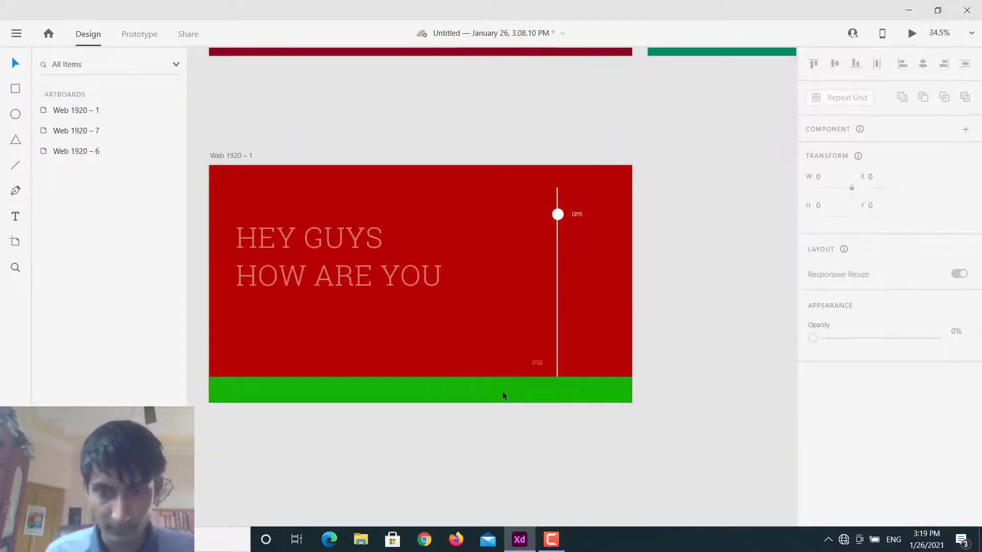
{"action": "left_click", "coordinate": [489, 389]}
{"action": "left_click_drag", "start_coordinate": [77, 114], "coordinate": [91, 245]}
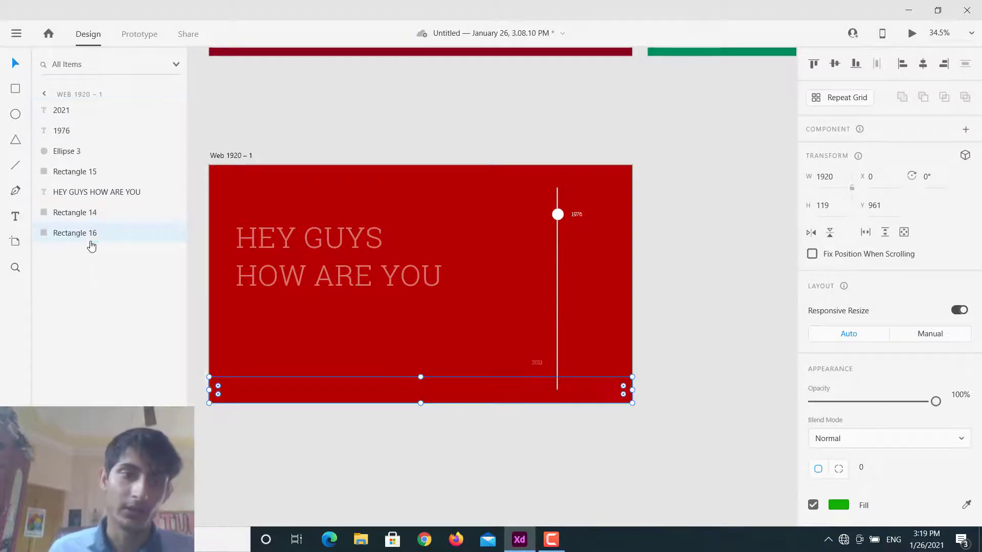
{"action": "double_click", "coordinate": [86, 234]}
{"action": "type", "text": "Green"}
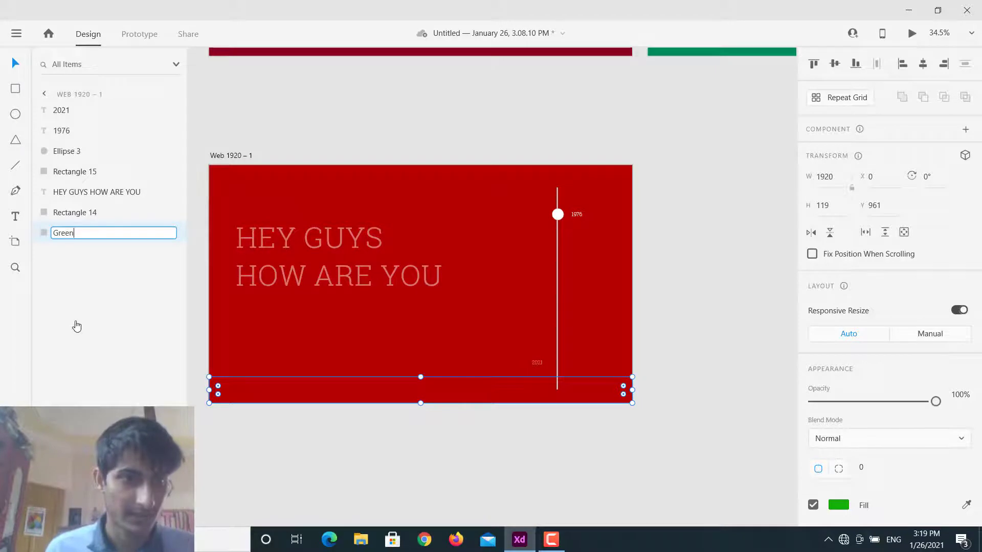
{"action": "key", "text": "Return"}
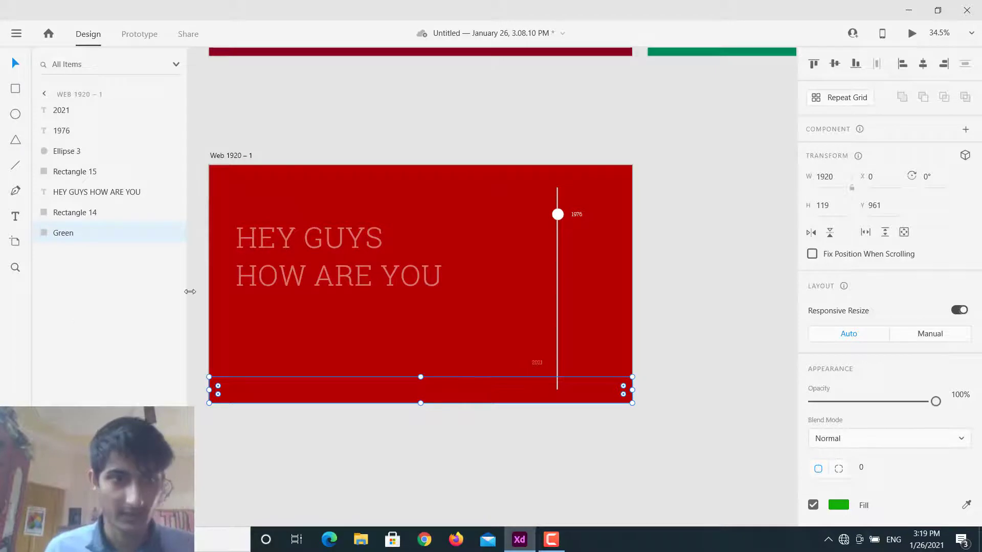
{"action": "double_click", "coordinate": [95, 213]}
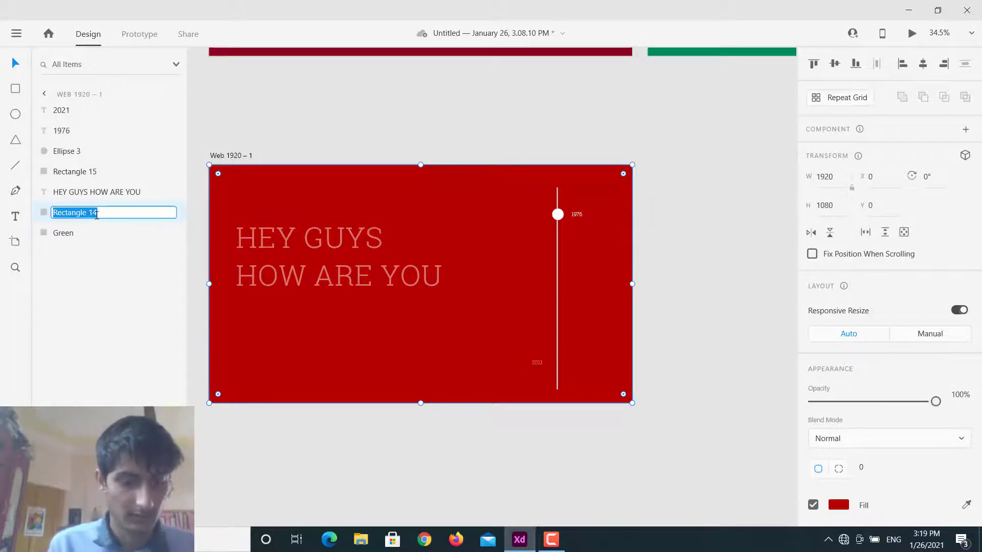
{"action": "type", "text": "Red"}
{"action": "key", "text": "Return"}
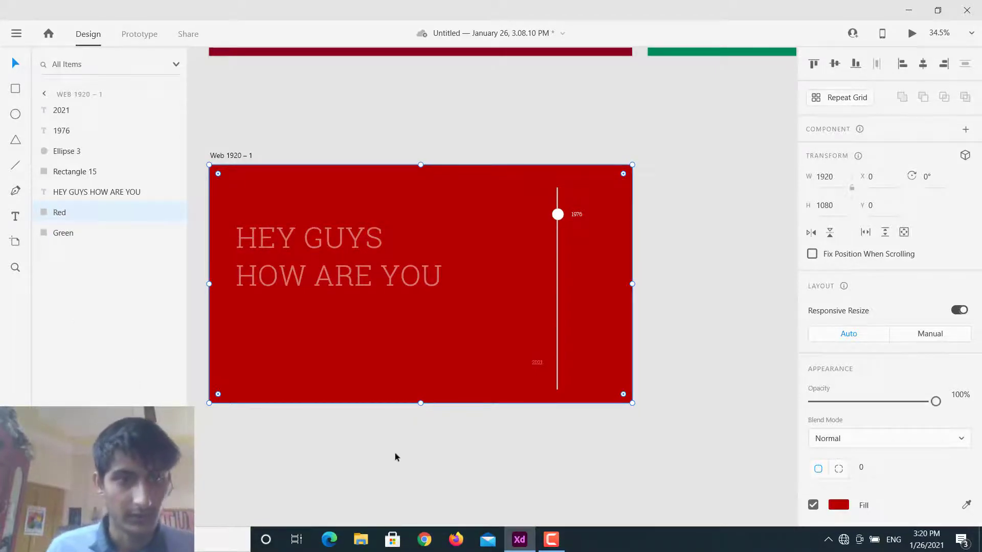
Type 'Write Comments on Video' near the artboard's bottom and enlarge it to 126 pt.
{"action": "left_click", "coordinate": [395, 453]}
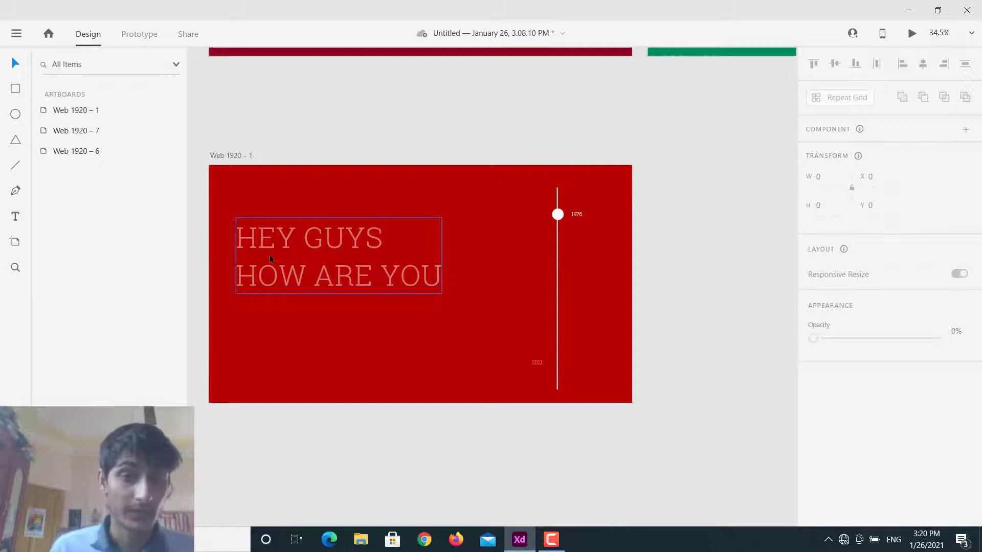
{"action": "left_click", "coordinate": [13, 219]}
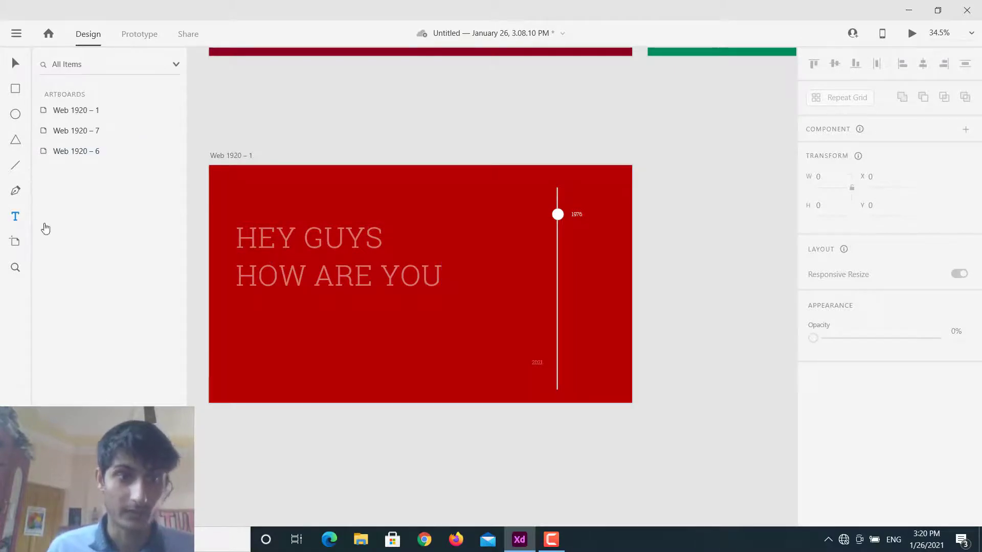
{"action": "scroll", "coordinate": [529, 180], "scroll_direction": "down", "scroll_amount": 3, "text": "ctrl"}
{"action": "scroll", "coordinate": [369, 295], "scroll_direction": "up", "scroll_amount": 3, "text": "ctrl"}
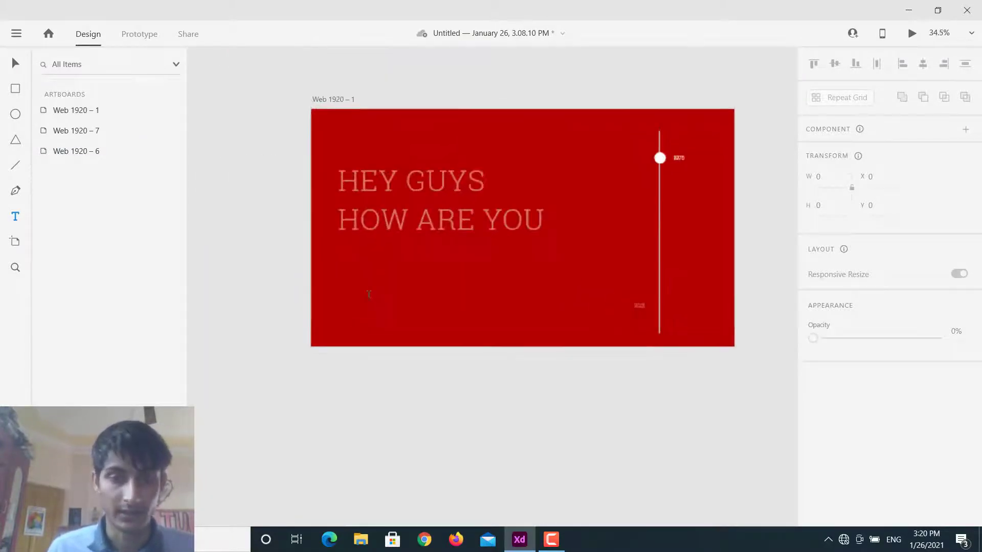
{"action": "left_click", "coordinate": [365, 299]}
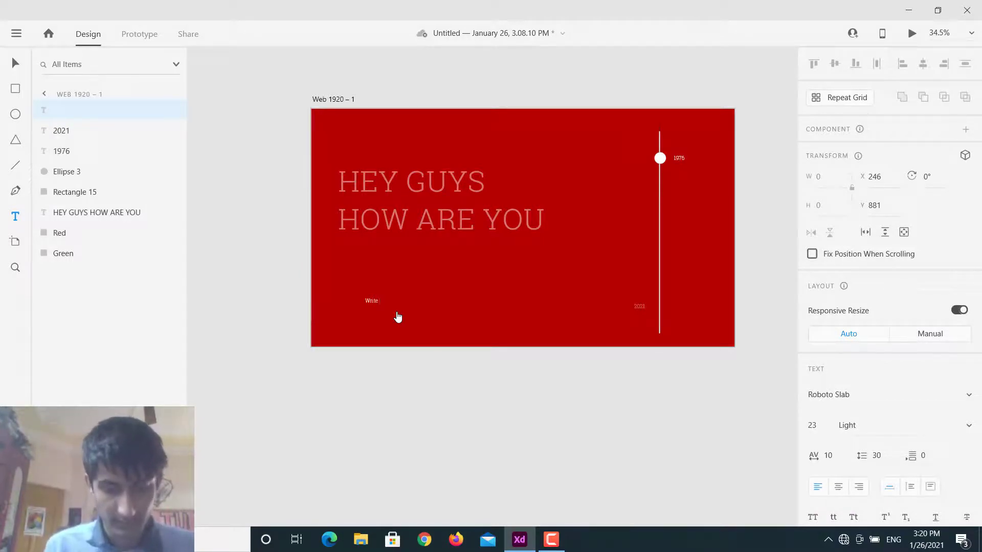
{"action": "type", "text": "Write Comments"}
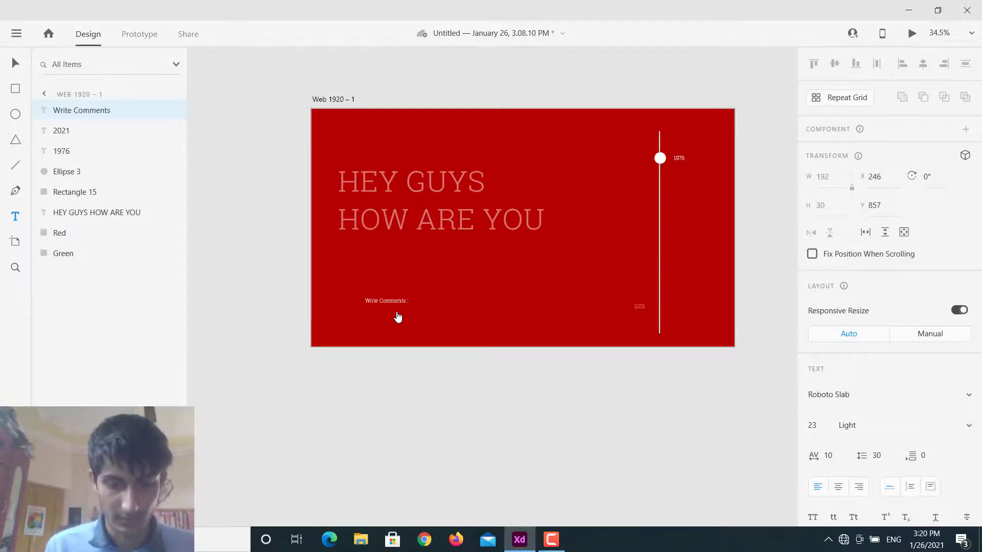
{"action": "type", "text": "on Video"}
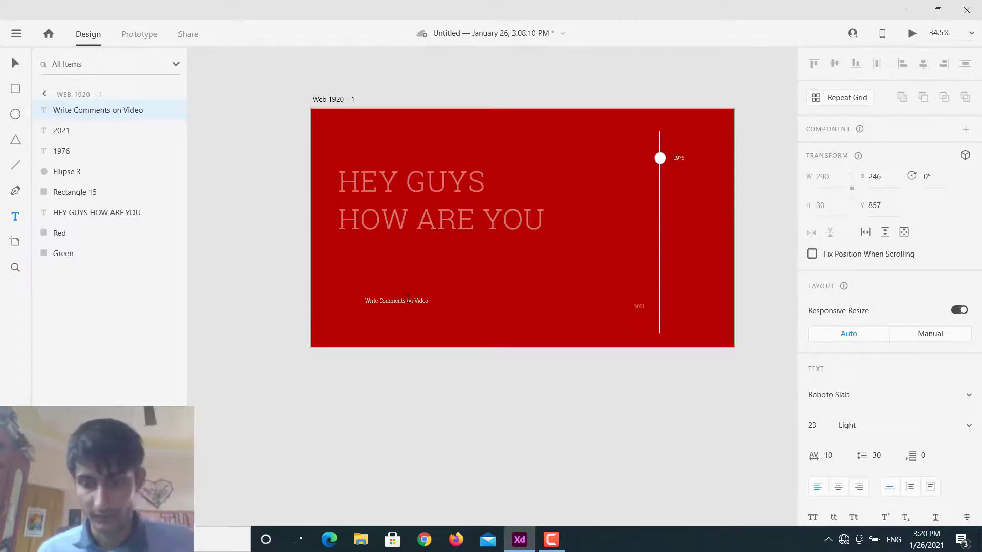
{"action": "left_click", "coordinate": [15, 62]}
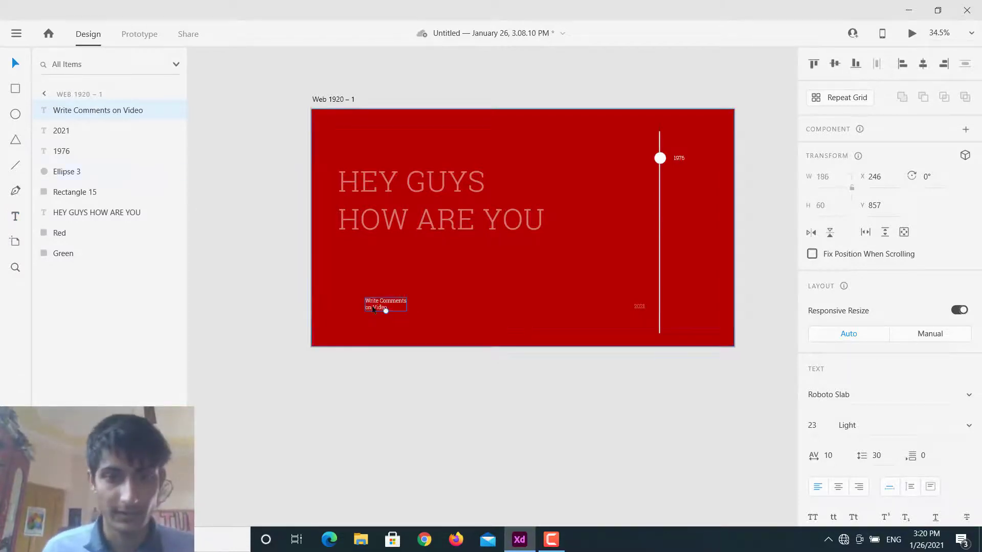
{"action": "left_click_drag", "start_coordinate": [386, 310], "coordinate": [495, 347]}
Lower the text's fill alpha so it appears semi-transparent.
{"action": "scroll", "coordinate": [827, 348], "scroll_direction": "down", "scroll_amount": 5}
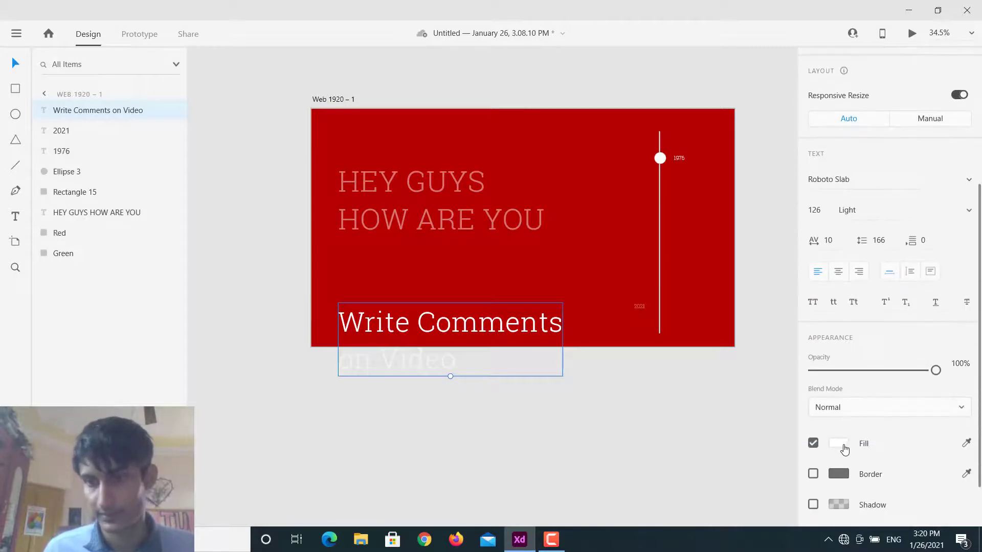
{"action": "left_click", "coordinate": [841, 444]}
{"action": "left_click_drag", "start_coordinate": [794, 373], "coordinate": [794, 408]}
{"action": "left_click", "coordinate": [566, 428]}
{"action": "scroll", "coordinate": [573, 428], "scroll_direction": "right", "scroll_amount": 3}
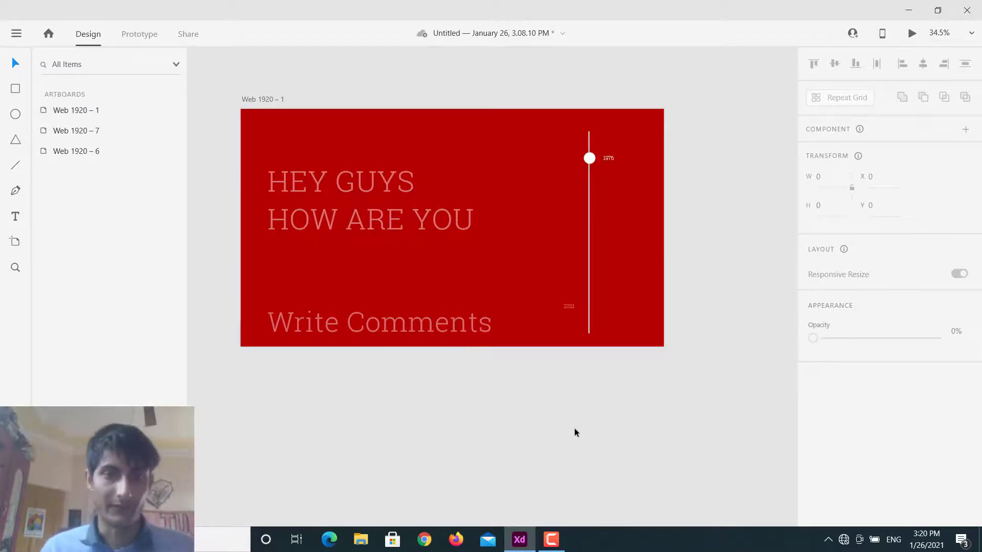
Set the opacity of the 'Write Comments on Video' text and the Green bar to 0%.
{"action": "left_click", "coordinate": [447, 323]}
{"action": "scroll", "coordinate": [772, 379], "scroll_direction": "down", "scroll_amount": 2}
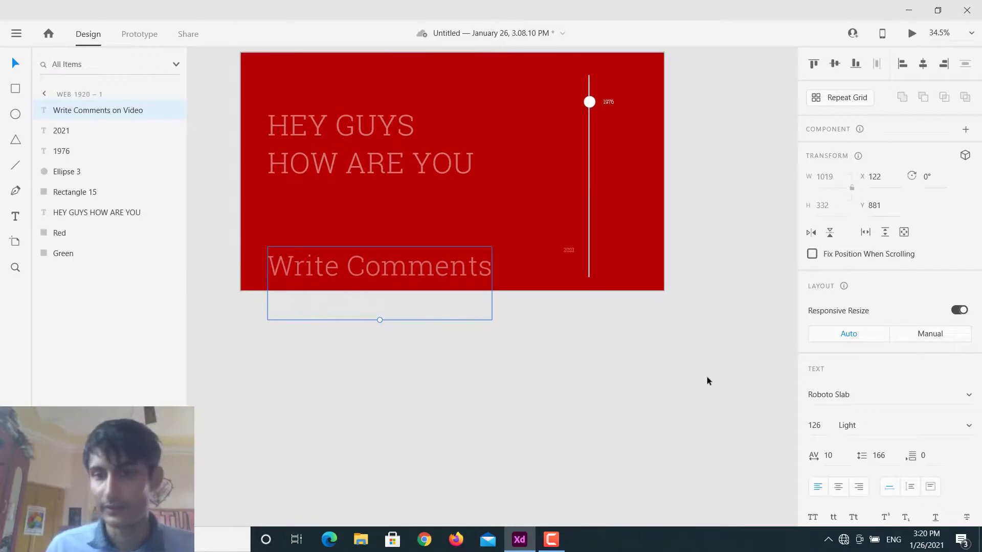
{"action": "scroll", "coordinate": [890, 307], "scroll_direction": "down", "scroll_amount": 4}
{"action": "left_click_drag", "start_coordinate": [936, 371], "coordinate": [791, 373]}
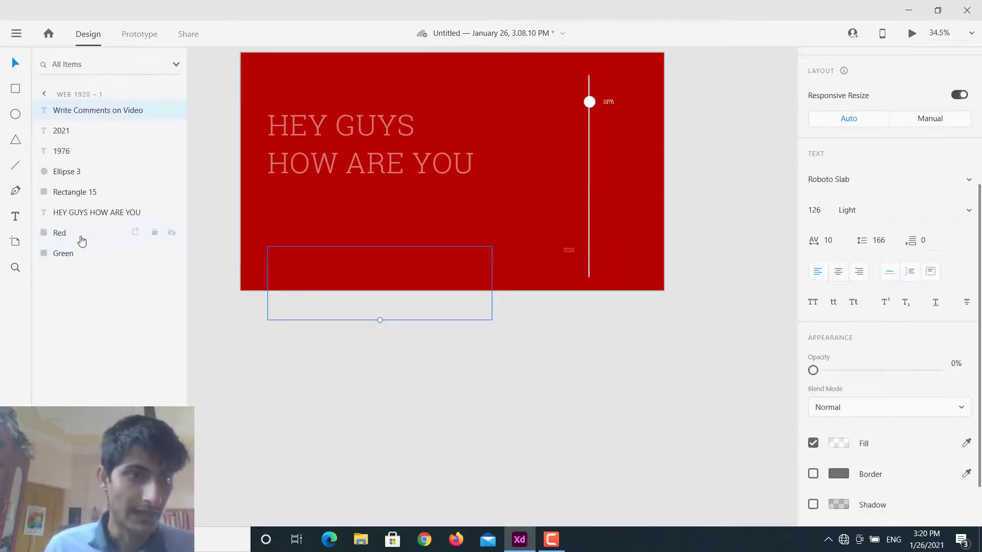
{"action": "left_click", "coordinate": [75, 255]}
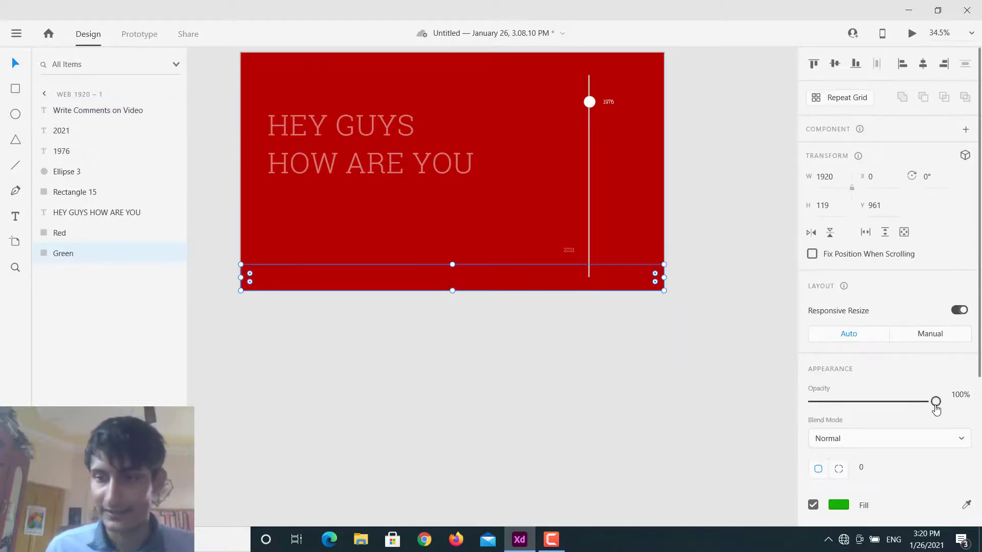
{"action": "left_click_drag", "start_coordinate": [936, 404], "coordinate": [692, 396]}
{"action": "left_click", "coordinate": [613, 386]}
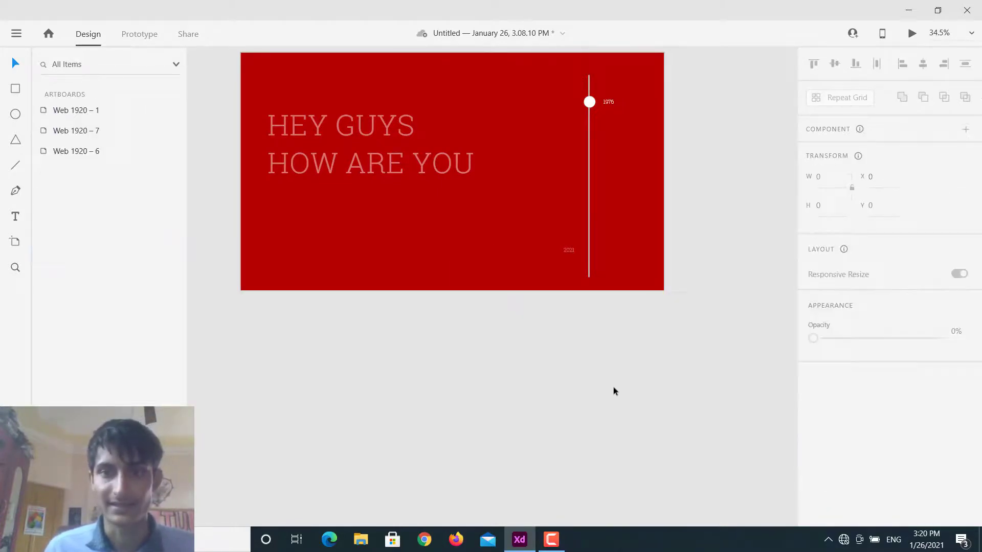
{"action": "scroll", "coordinate": [612, 387], "scroll_direction": "down", "scroll_amount": 3}
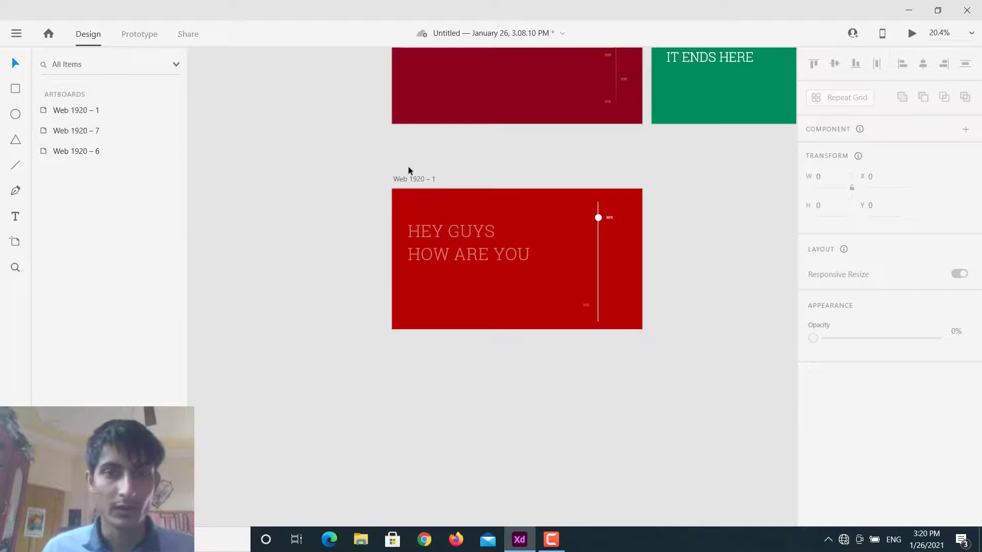
Duplicate Web 1920 – 1 as Web 1920 – 2 and drag it down and to the right.
{"action": "left_click", "coordinate": [408, 180]}
{"action": "right_click", "coordinate": [72, 111]}
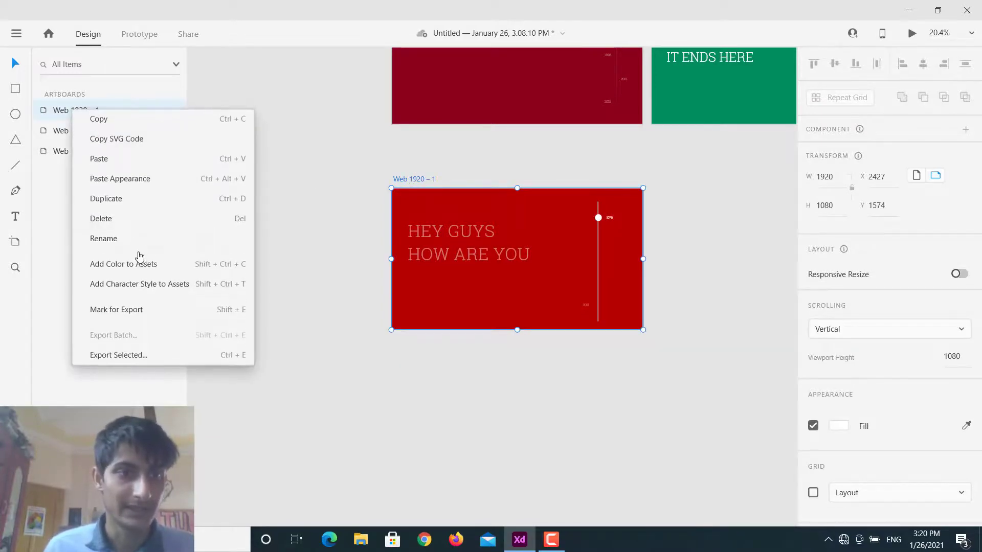
{"action": "left_click", "coordinate": [117, 199]}
{"action": "left_click", "coordinate": [538, 434]}
{"action": "scroll", "coordinate": [426, 291], "scroll_direction": "down", "scroll_amount": 2}
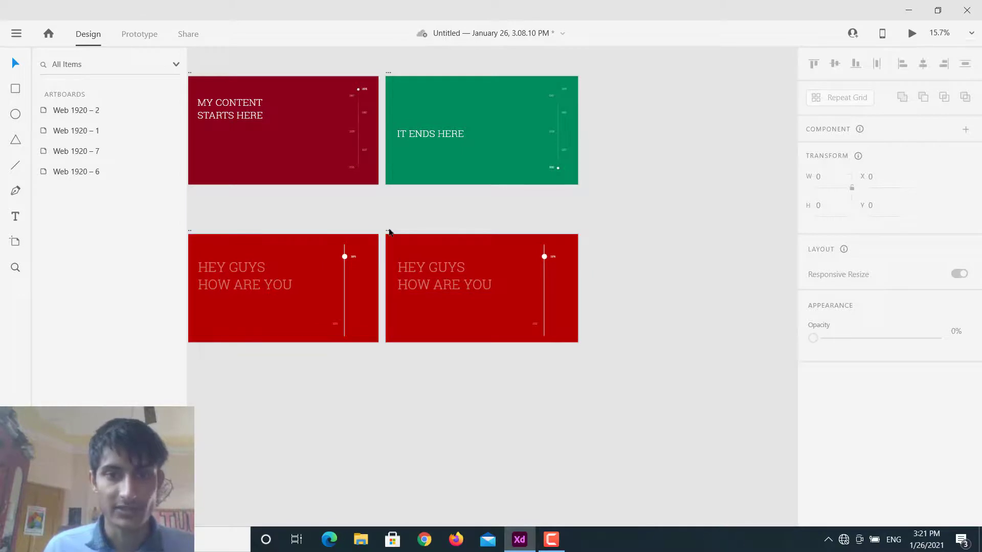
{"action": "left_click_drag", "start_coordinate": [389, 231], "coordinate": [460, 339]}
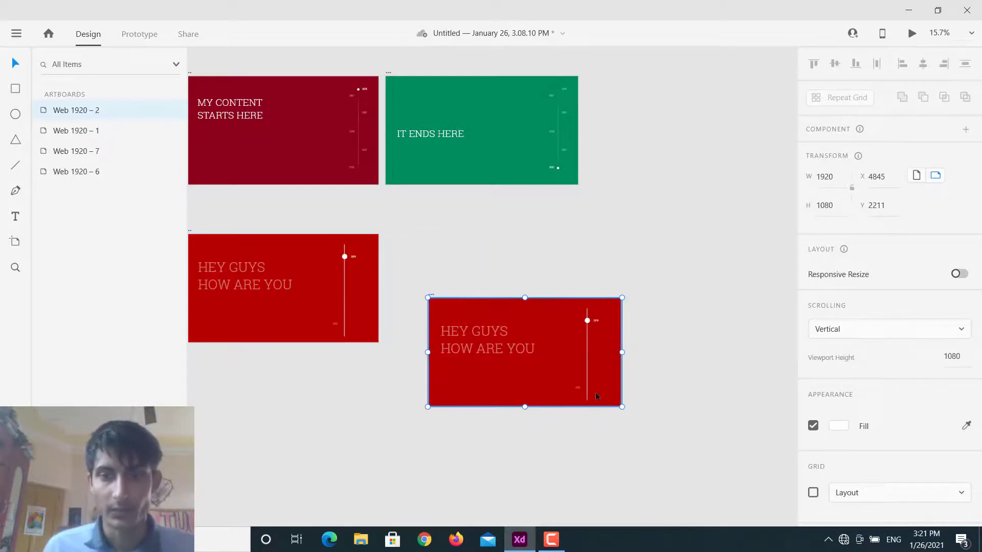
{"action": "scroll", "coordinate": [597, 396], "scroll_direction": "up", "scroll_amount": 4}
{"action": "scroll", "coordinate": [496, 265], "scroll_direction": "down", "scroll_amount": 2}
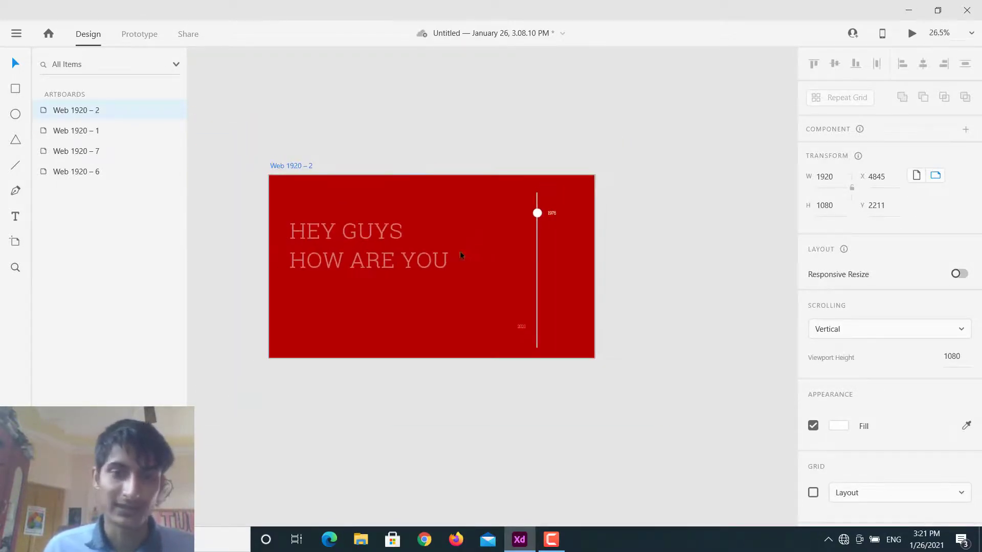
Move Web 1920 – 2's red background above the artboard and set its opacity to 0%.
{"action": "left_click", "coordinate": [483, 219]}
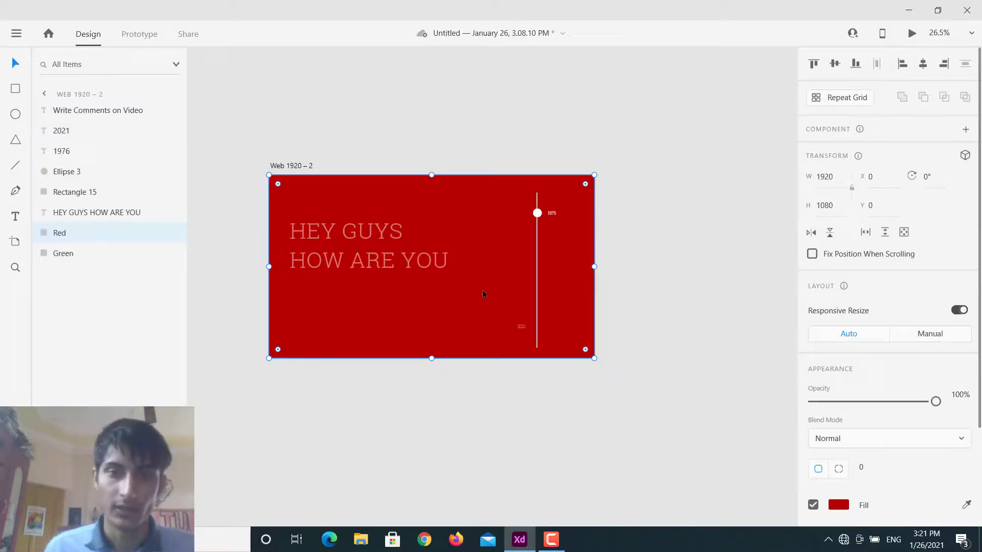
{"action": "left_click_drag", "start_coordinate": [483, 297], "coordinate": [480, 121]}
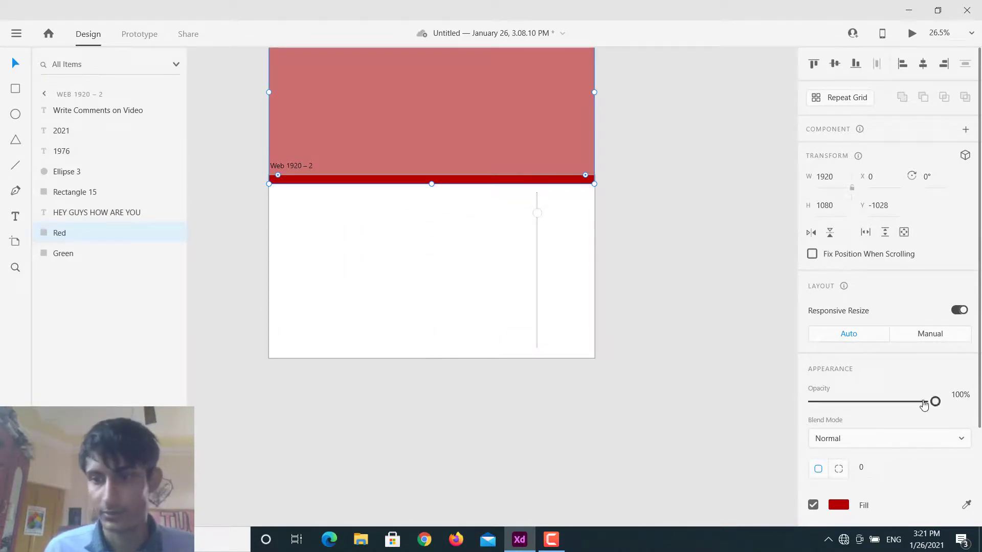
{"action": "left_click_drag", "start_coordinate": [924, 405], "coordinate": [789, 401]}
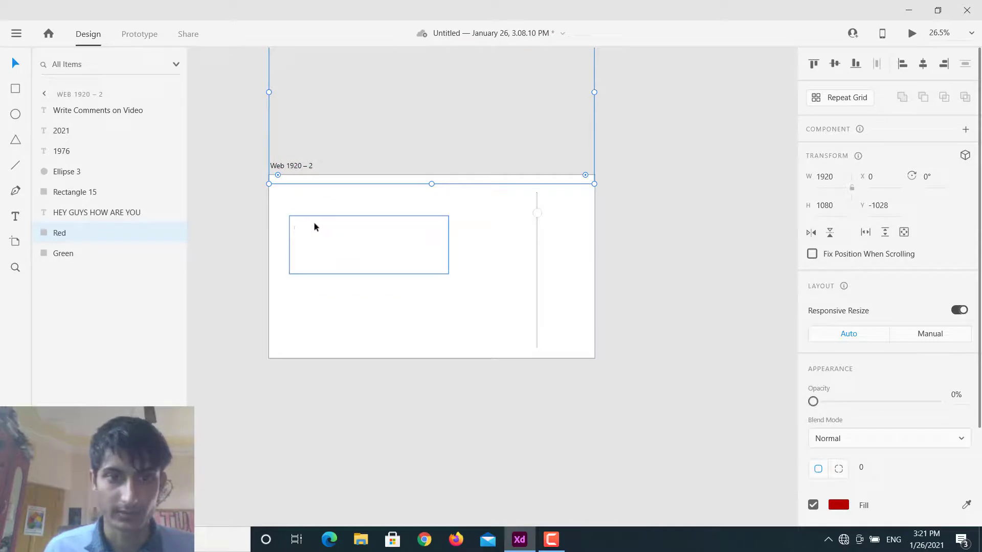
Move the HEY GUYS HOW ARE YOU text above the artboard and set its opacity to 0%.
{"action": "left_click", "coordinate": [314, 226]}
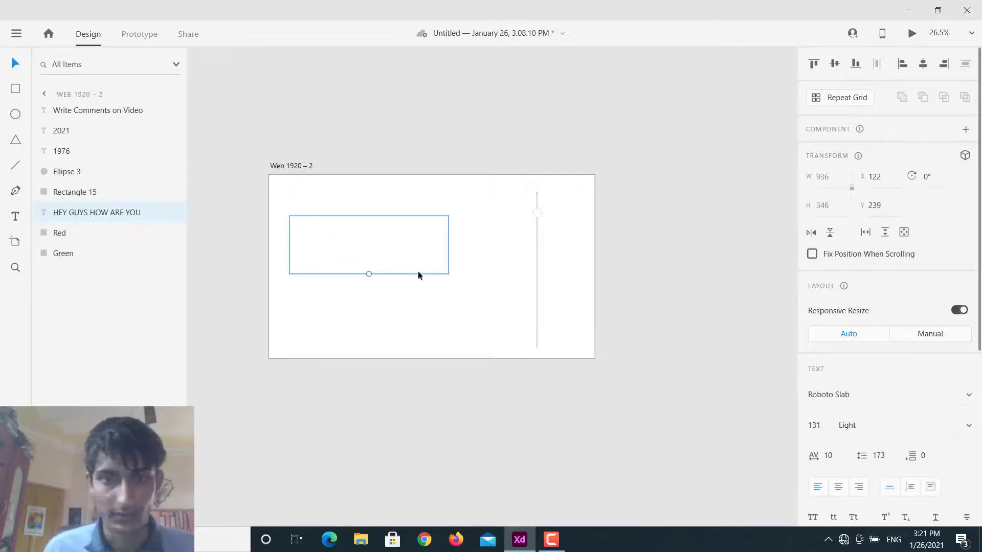
{"action": "left_click_drag", "start_coordinate": [391, 251], "coordinate": [391, 160]}
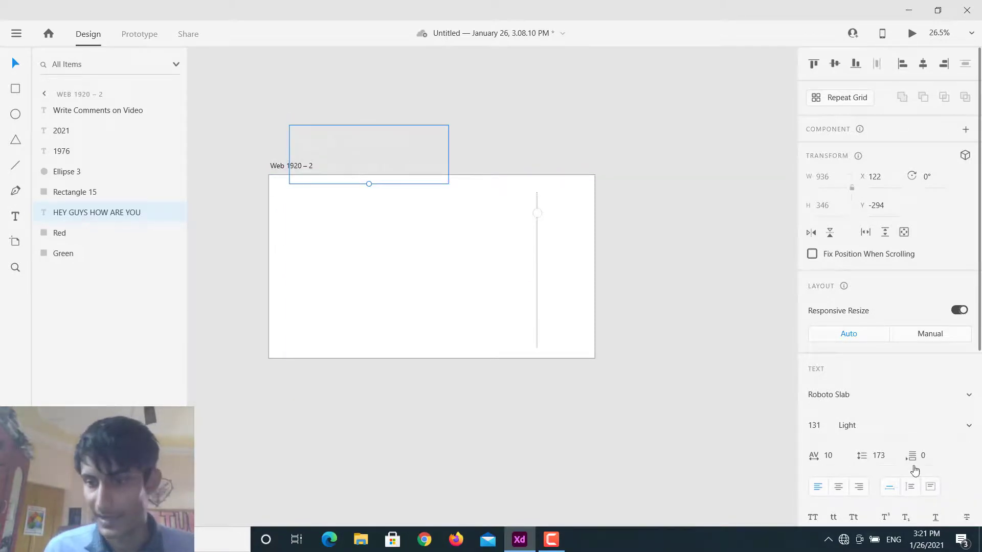
{"action": "scroll", "coordinate": [911, 425], "scroll_direction": "down", "scroll_amount": 3}
{"action": "left_click_drag", "start_coordinate": [934, 438], "coordinate": [741, 444]}
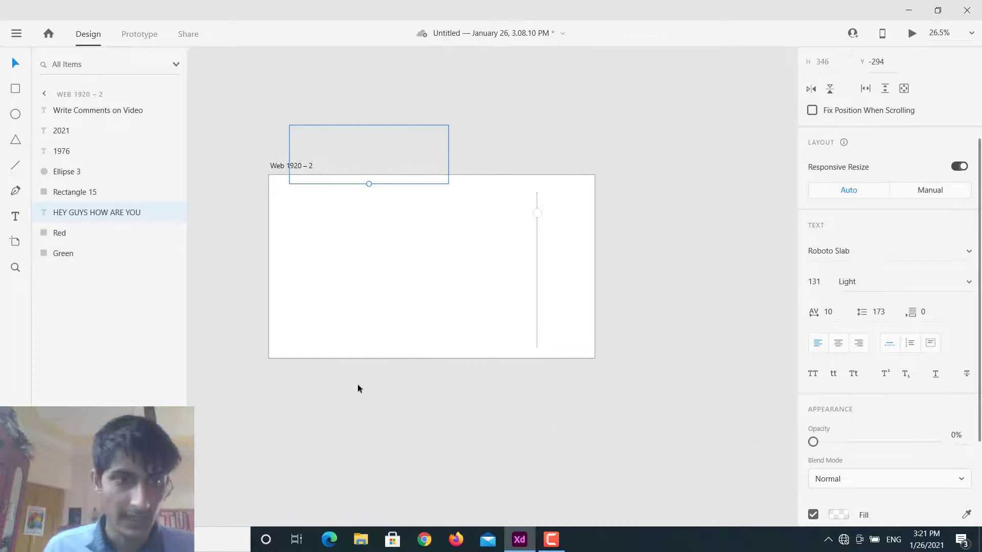
Set the Green rectangle to 100% opacity and stretch it up to fill the artboard.
{"action": "left_click", "coordinate": [64, 256]}
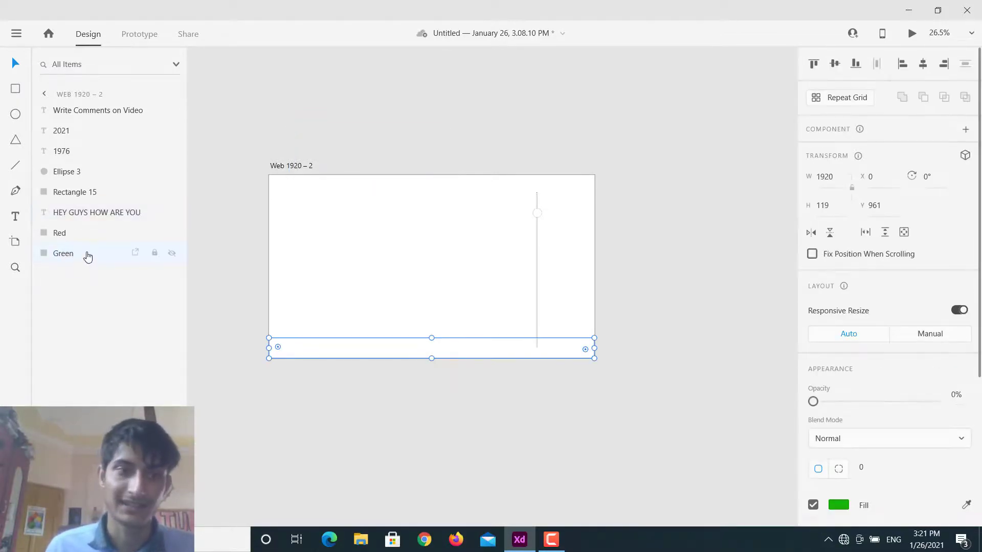
{"action": "scroll", "coordinate": [695, 403], "scroll_direction": "down", "scroll_amount": 1}
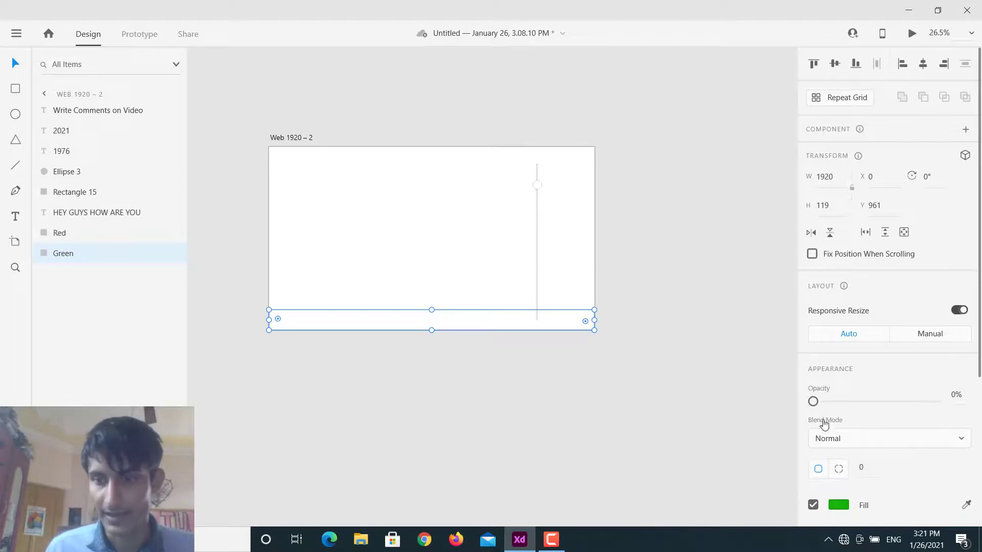
{"action": "left_click_drag", "start_coordinate": [813, 403], "coordinate": [944, 405]}
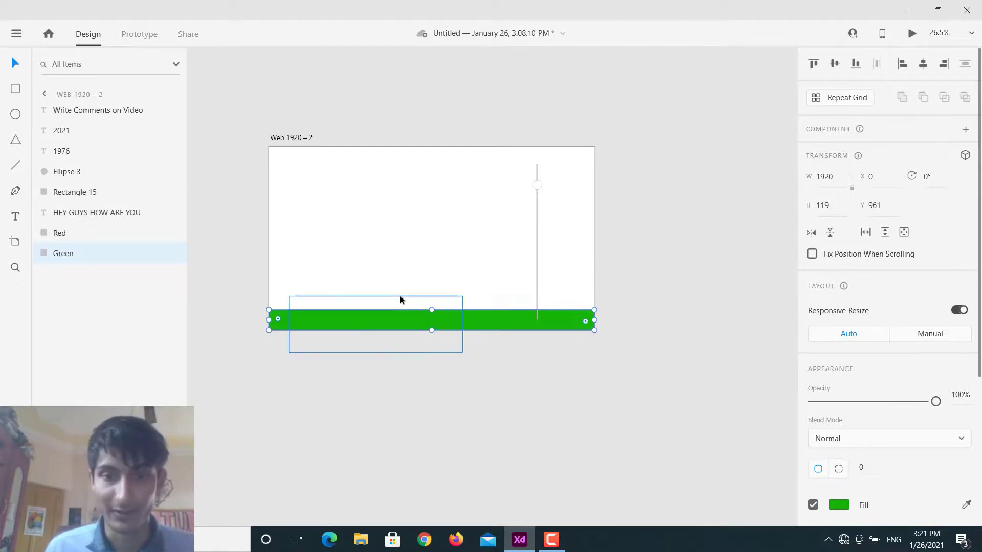
{"action": "left_click_drag", "start_coordinate": [429, 311], "coordinate": [428, 147]}
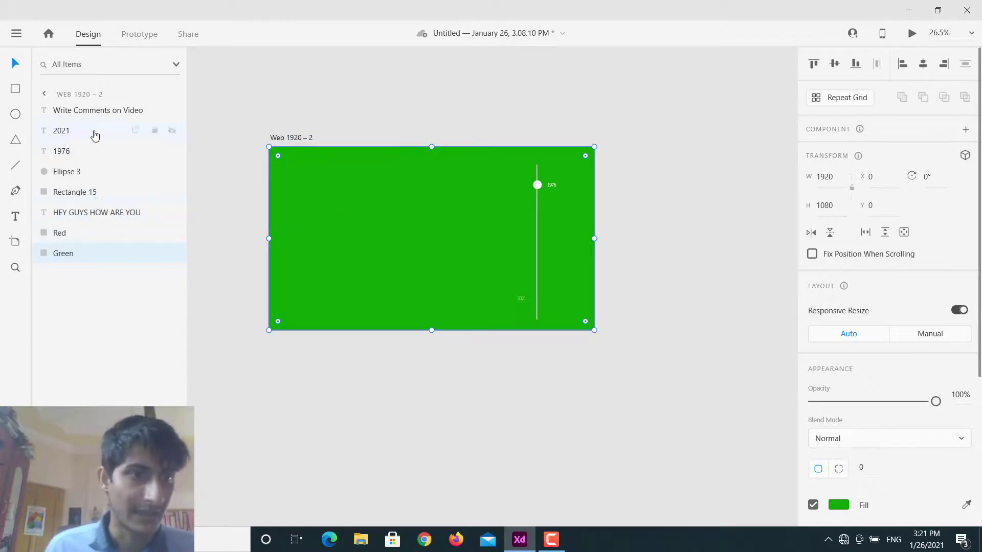
Set the Write Comments on Video text to 100% opacity and move it into the green artboard.
{"action": "left_click", "coordinate": [91, 111]}
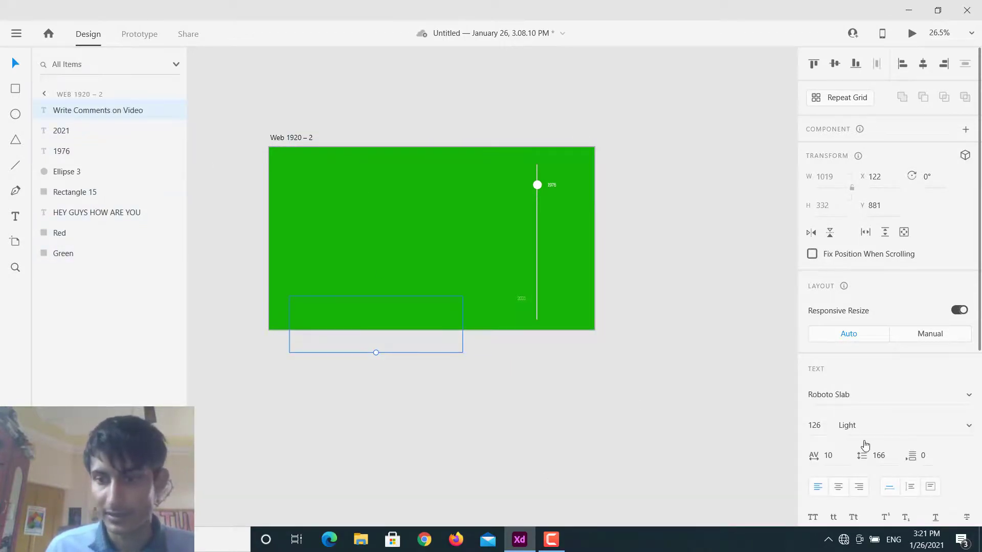
{"action": "scroll", "coordinate": [865, 445], "scroll_direction": "down", "scroll_amount": 5}
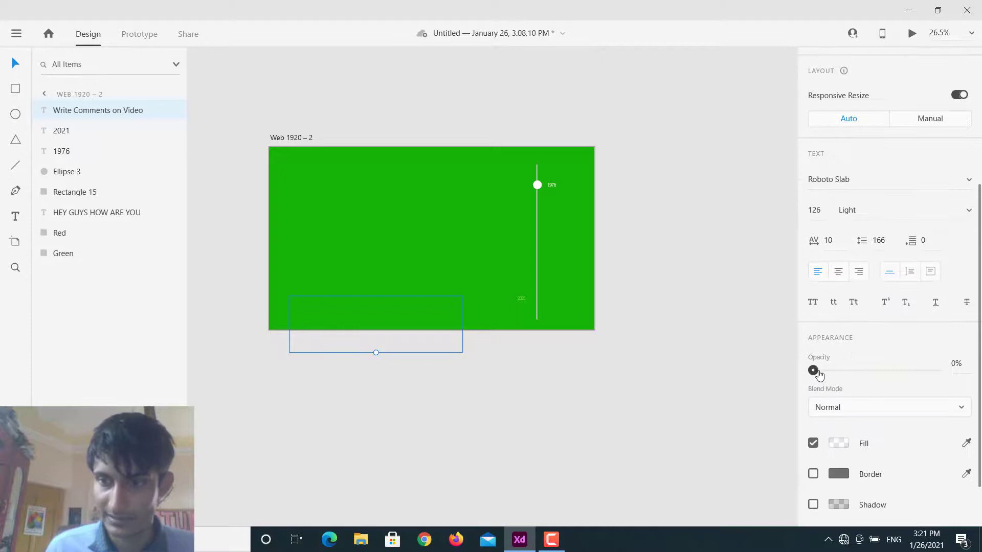
{"action": "left_click_drag", "start_coordinate": [818, 375], "coordinate": [941, 373]}
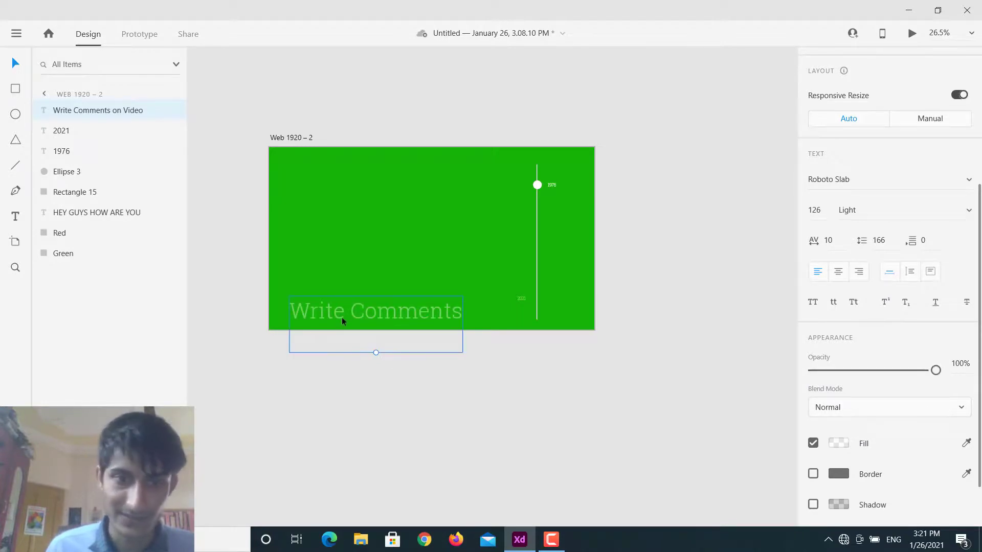
{"action": "left_click_drag", "start_coordinate": [341, 317], "coordinate": [339, 219]}
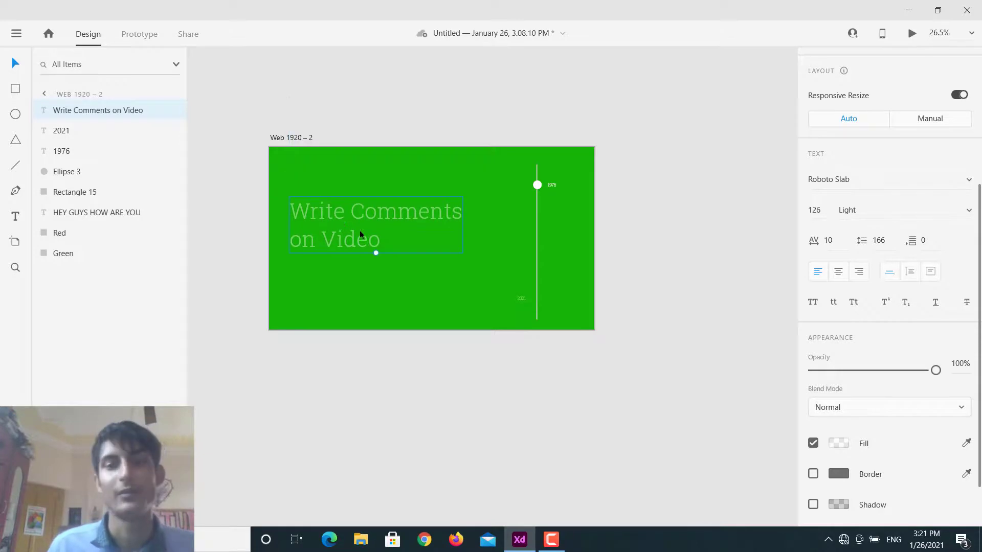
{"action": "left_click", "coordinate": [687, 297]}
Move the white timeline knob (Ellipse 3) down beside the 2021 label.
{"action": "scroll", "coordinate": [665, 250], "scroll_direction": "up", "scroll_amount": 5}
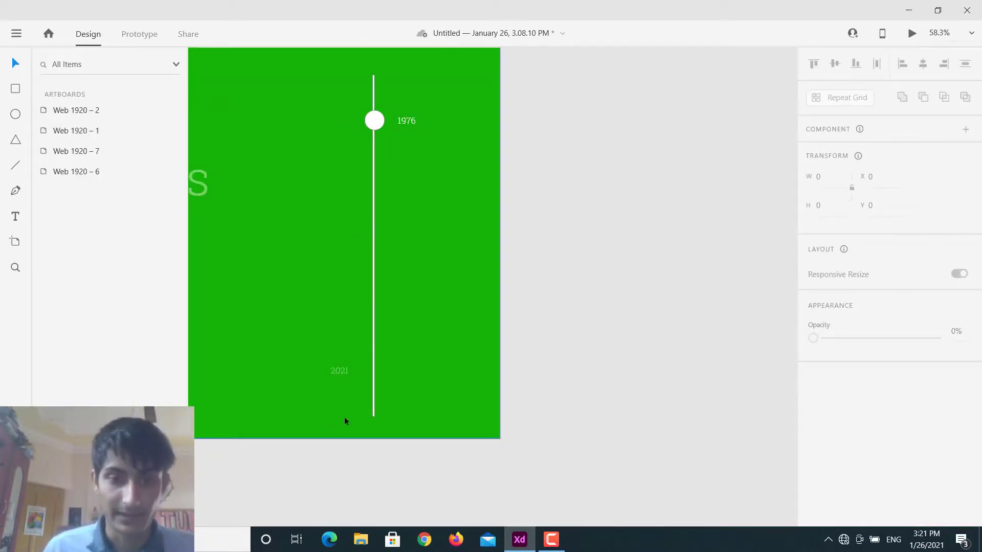
{"action": "left_click", "coordinate": [374, 121]}
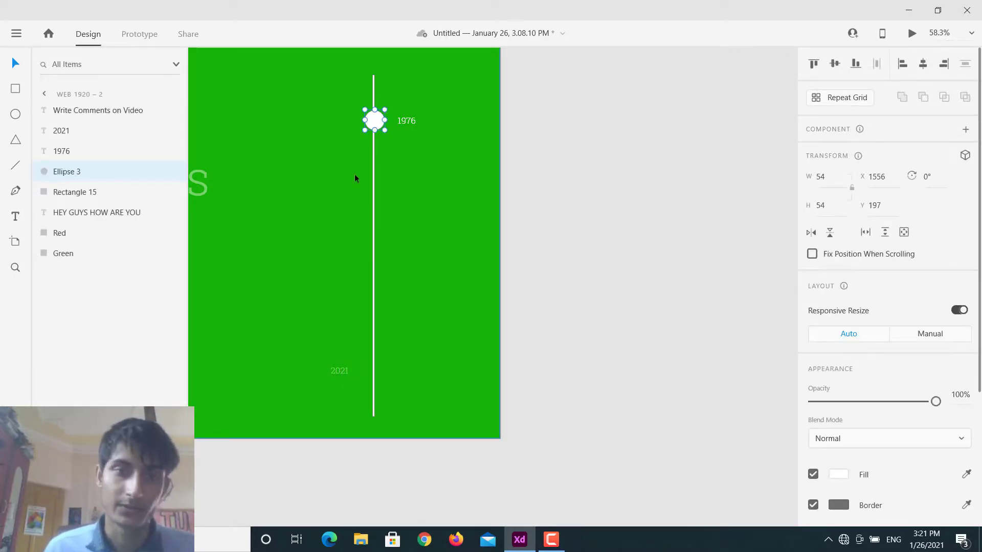
{"action": "left_click_drag", "start_coordinate": [372, 119], "coordinate": [373, 372]}
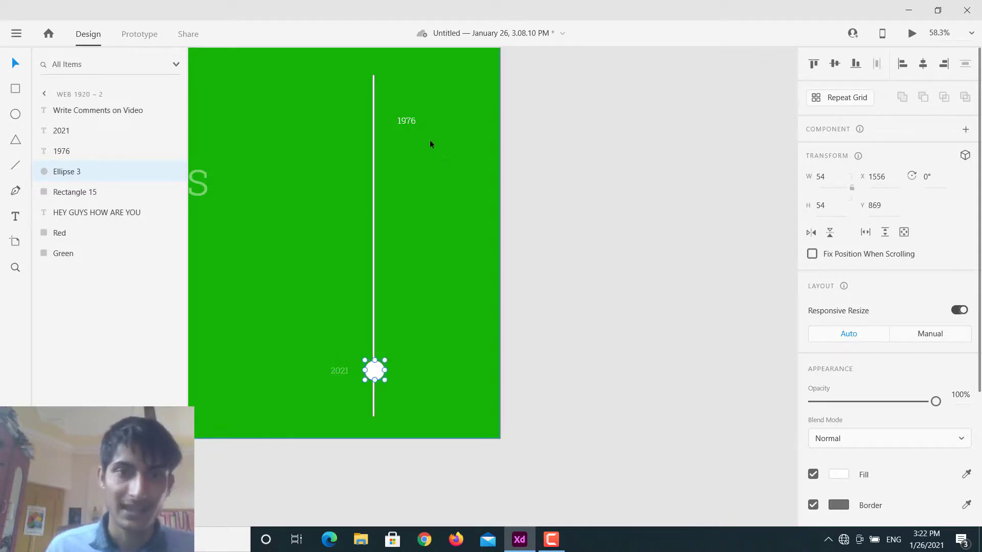
Fade the 1976 label to 49% opacity and set the 2021 label's fill alpha to 100%.
{"action": "left_click", "coordinate": [413, 122]}
{"action": "scroll", "coordinate": [901, 386], "scroll_direction": "down", "scroll_amount": 5}
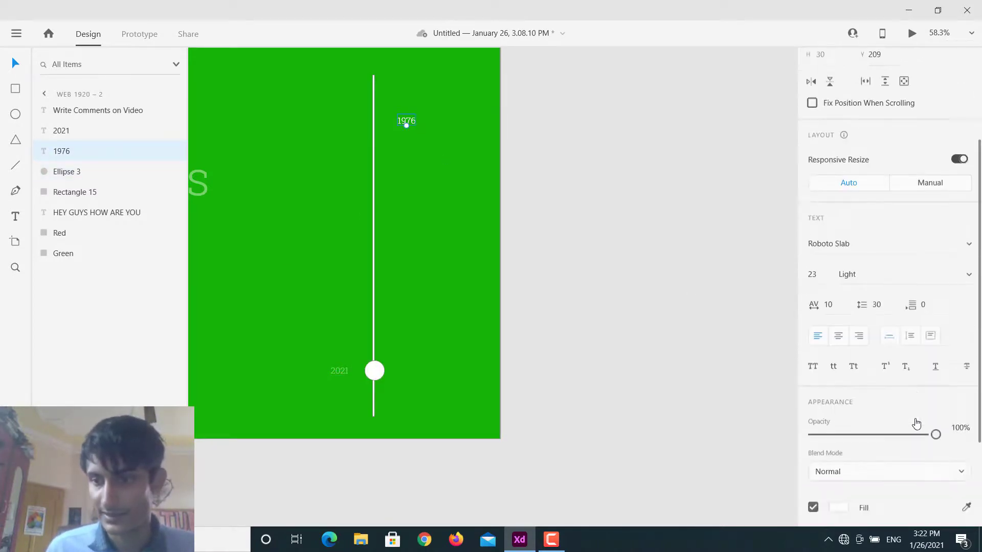
{"action": "left_click_drag", "start_coordinate": [928, 379], "coordinate": [874, 370]}
{"action": "left_click", "coordinate": [345, 375]}
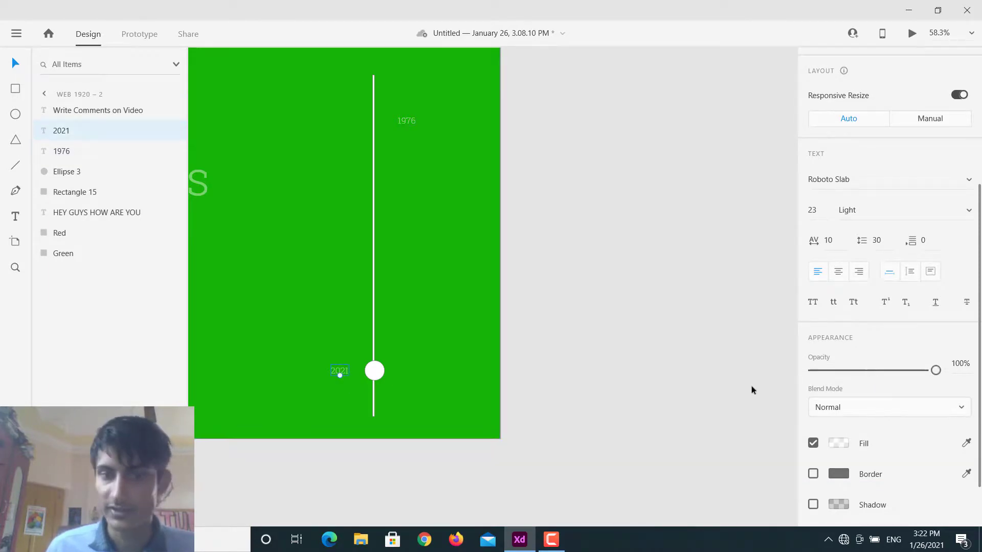
{"action": "scroll", "coordinate": [899, 388], "scroll_direction": "down", "scroll_amount": 3}
{"action": "left_click", "coordinate": [839, 380]}
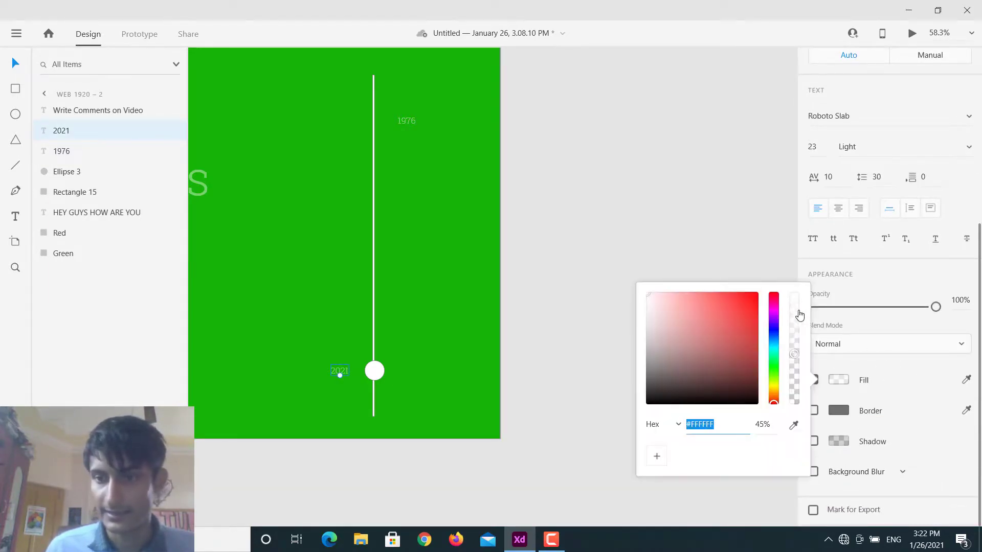
{"action": "left_click", "coordinate": [800, 315]}
Confirm the 2021 label's fully opaque fill colour.
{"action": "left_click", "coordinate": [646, 196]}
{"action": "scroll", "coordinate": [643, 256], "scroll_direction": "down", "scroll_amount": 5}
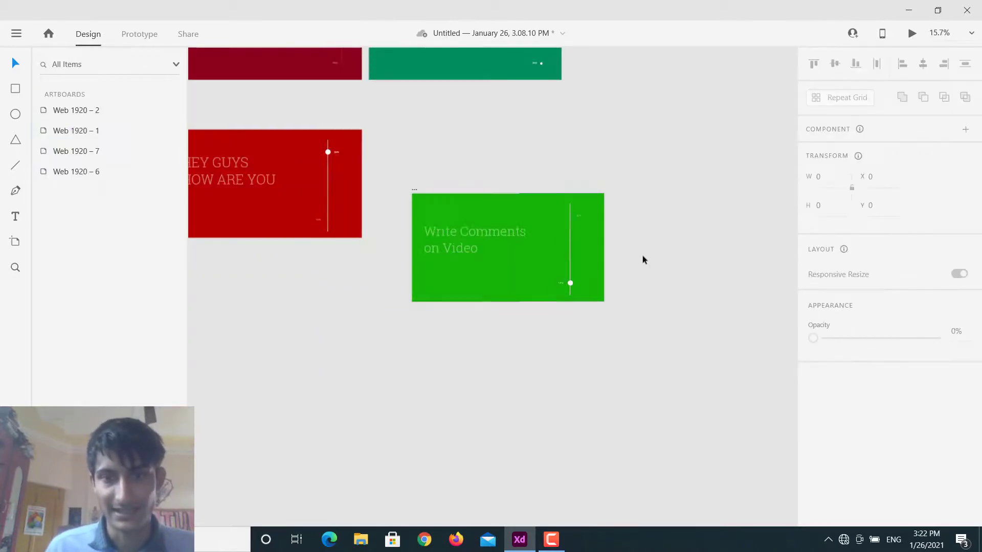
{"action": "scroll", "coordinate": [643, 256], "scroll_direction": "down", "scroll_amount": 2}
{"action": "scroll", "coordinate": [491, 251], "scroll_direction": "up", "scroll_amount": 1}
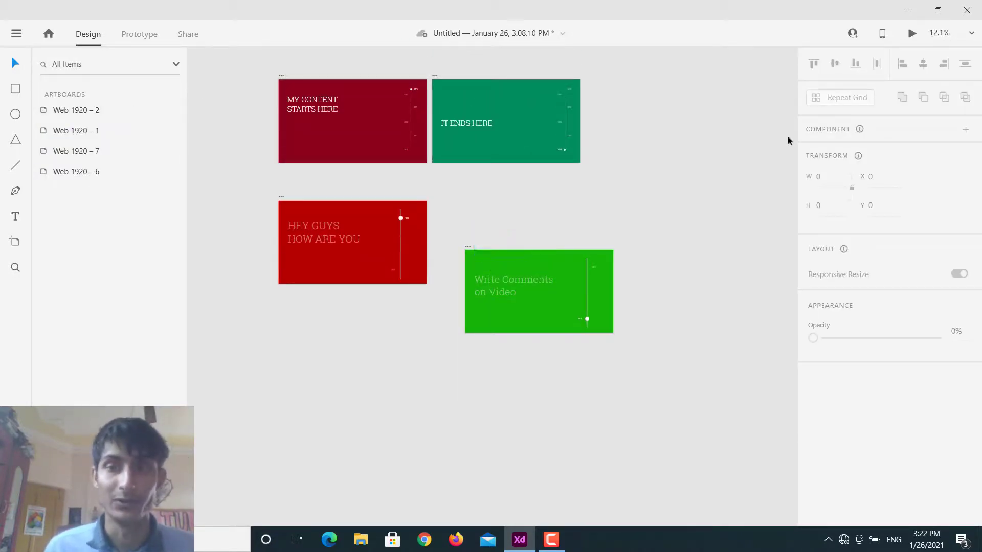
In Prototype mode, link the red artboard's 2021 label to Web 1920 – 2 with a Tap trigger.
{"action": "left_click", "coordinate": [139, 34]}
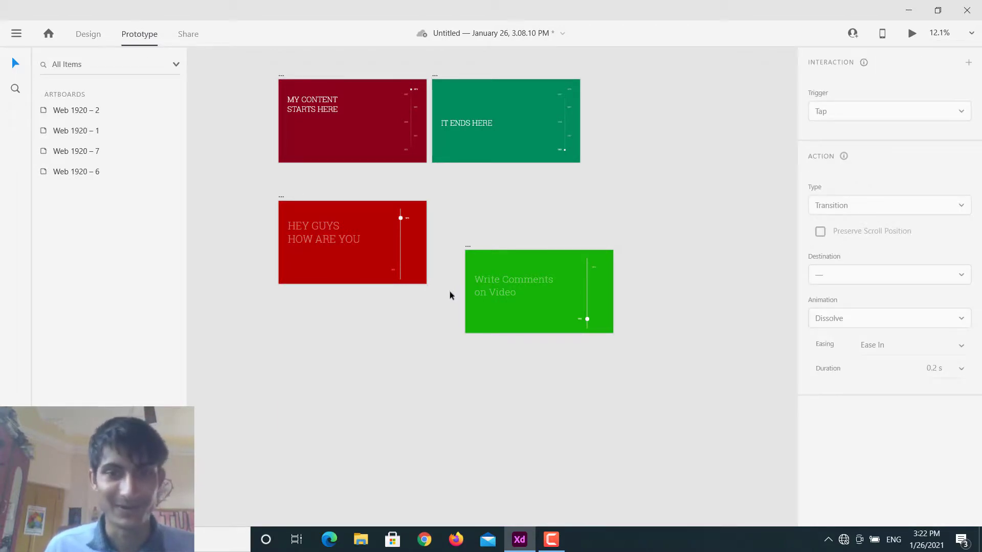
{"action": "scroll", "coordinate": [441, 290], "scroll_direction": "up", "scroll_amount": 3}
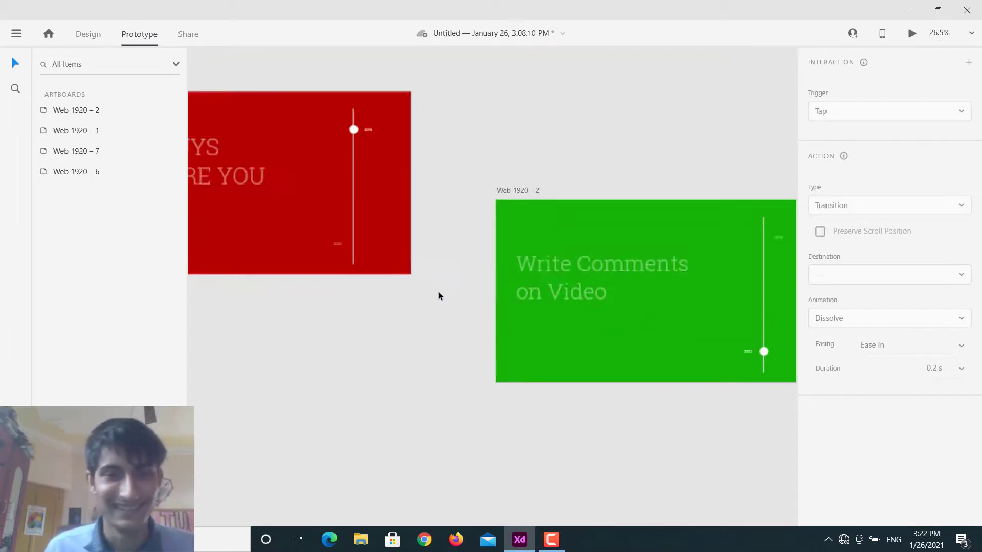
{"action": "scroll", "coordinate": [353, 271], "scroll_direction": "up", "scroll_amount": 1}
{"action": "scroll", "coordinate": [373, 290], "scroll_direction": "left", "scroll_amount": 3}
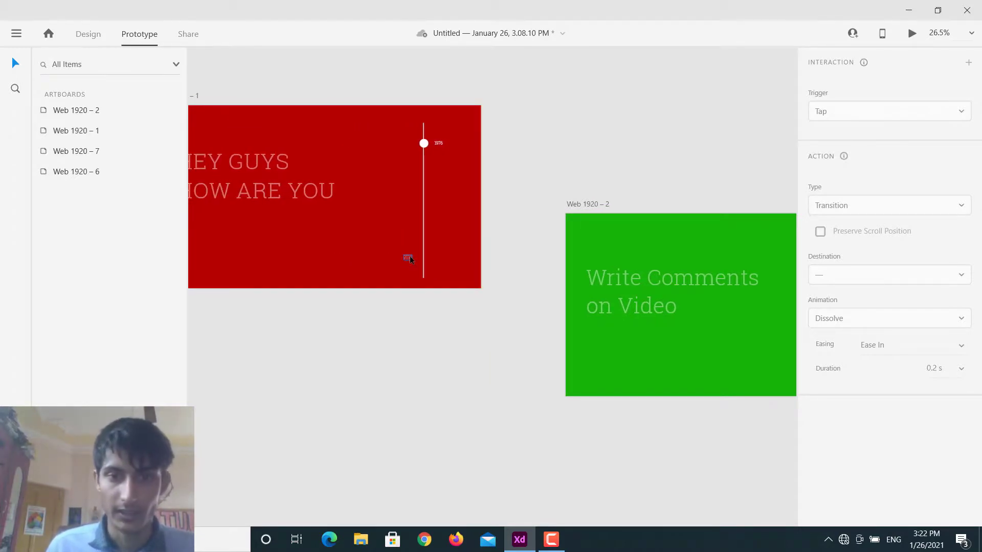
{"action": "left_click", "coordinate": [410, 258]}
{"action": "left_click_drag", "start_coordinate": [412, 258], "coordinate": [634, 300]}
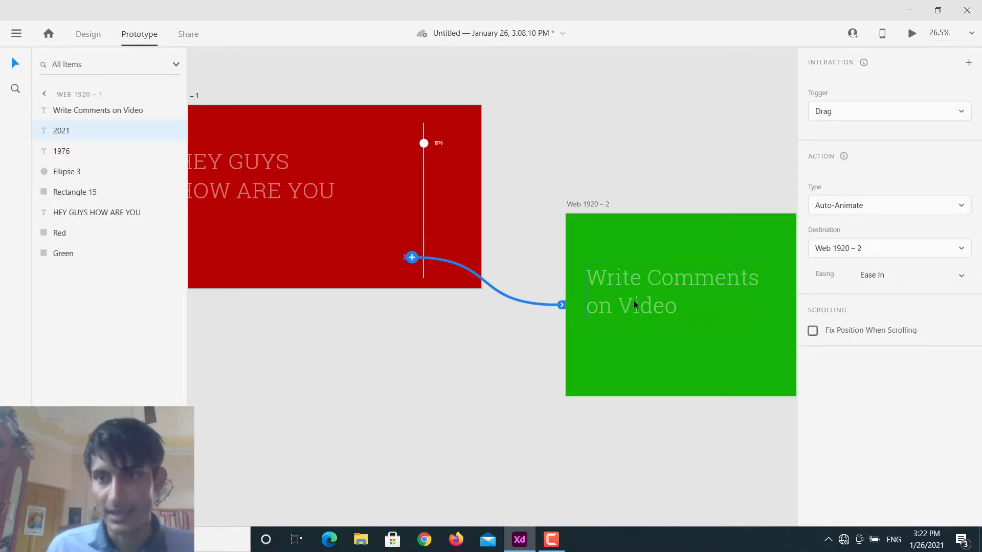
{"action": "left_click", "coordinate": [822, 113]}
{"action": "left_click", "coordinate": [824, 85]}
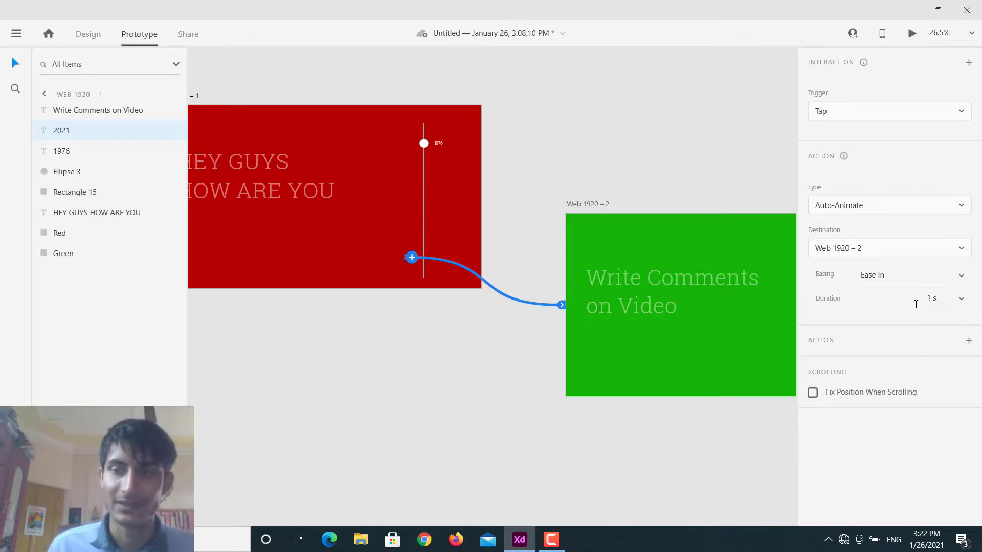
{"action": "left_click", "coordinate": [604, 110]}
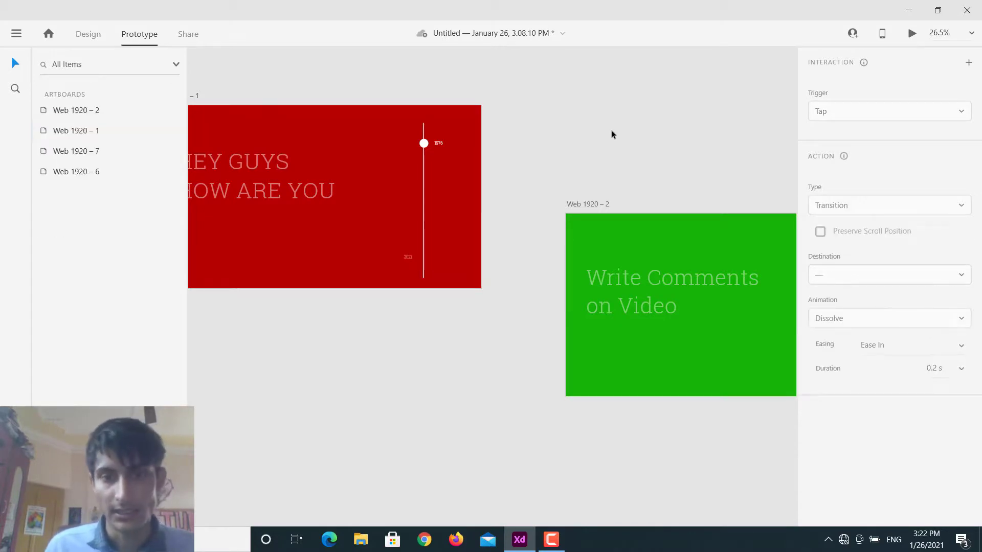
Link the green artboard's 1976 label back to Web 1920 – 1.
{"action": "left_click", "coordinate": [596, 237]}
{"action": "scroll", "coordinate": [597, 236], "scroll_direction": "right", "scroll_amount": 3}
{"action": "scroll", "coordinate": [596, 237], "scroll_direction": "right", "scroll_amount": 2}
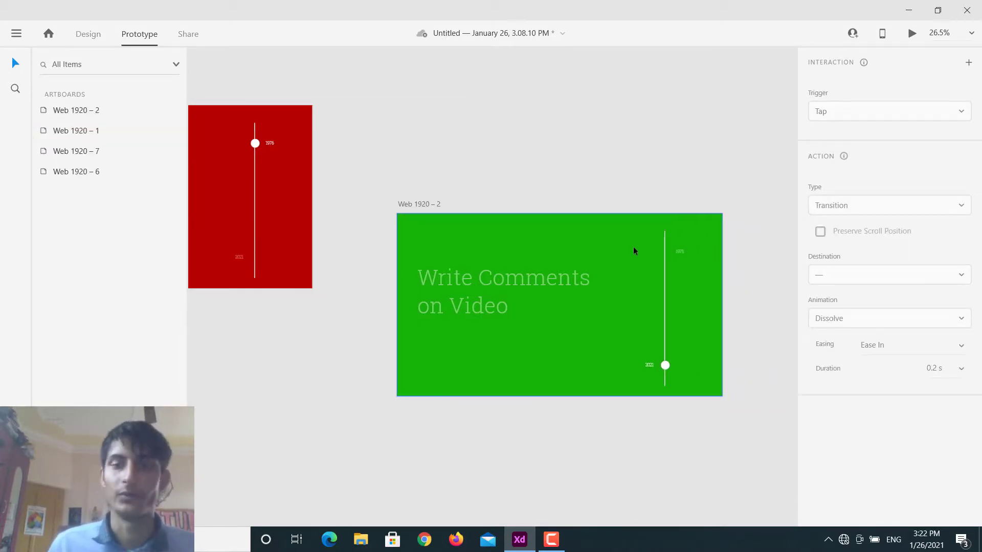
{"action": "left_click", "coordinate": [688, 258]}
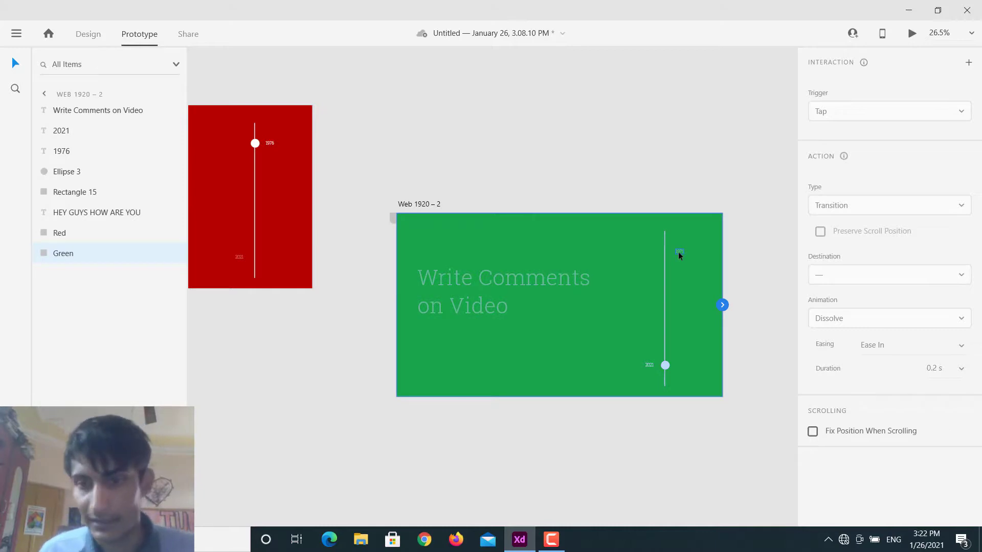
{"action": "left_click", "coordinate": [678, 251]}
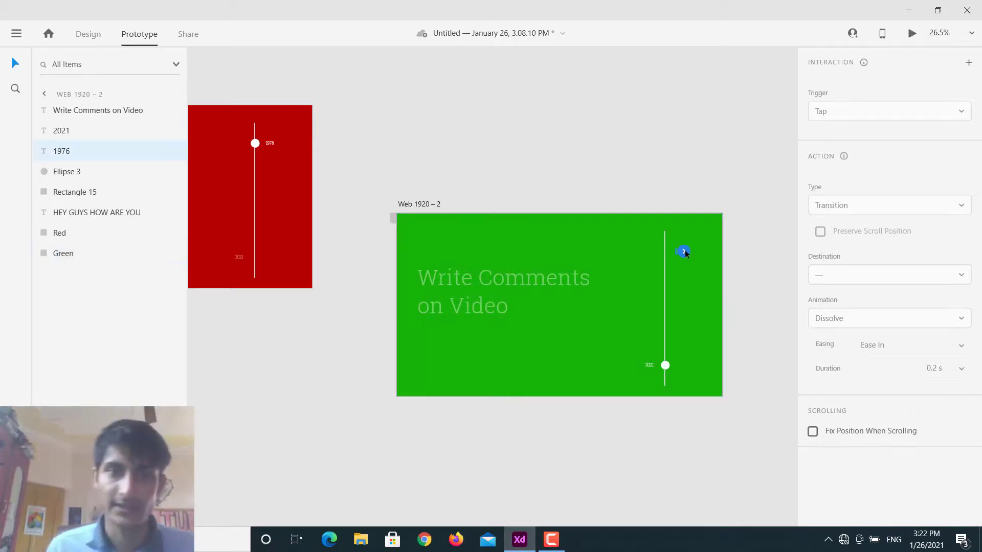
{"action": "left_click_drag", "start_coordinate": [684, 252], "coordinate": [306, 177]}
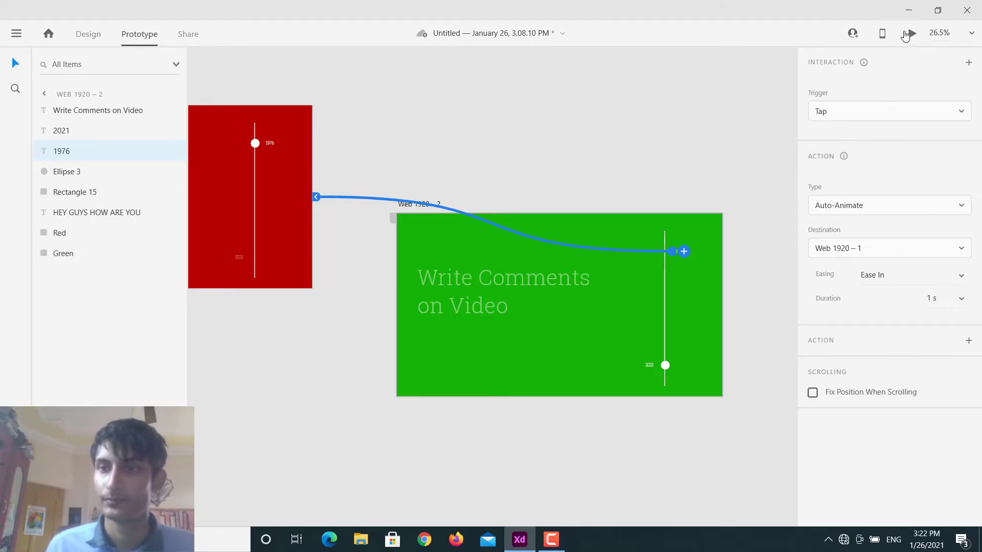
Preview the prototype, tapping 1976 and 2021 to swap between the red and green timelines.
{"action": "left_click", "coordinate": [910, 34]}
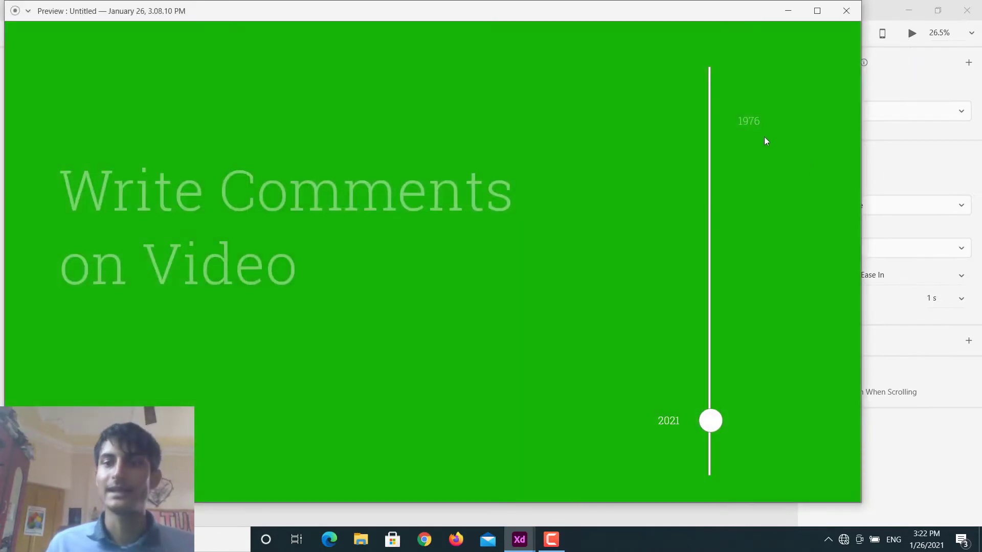
{"action": "left_click", "coordinate": [817, 11]}
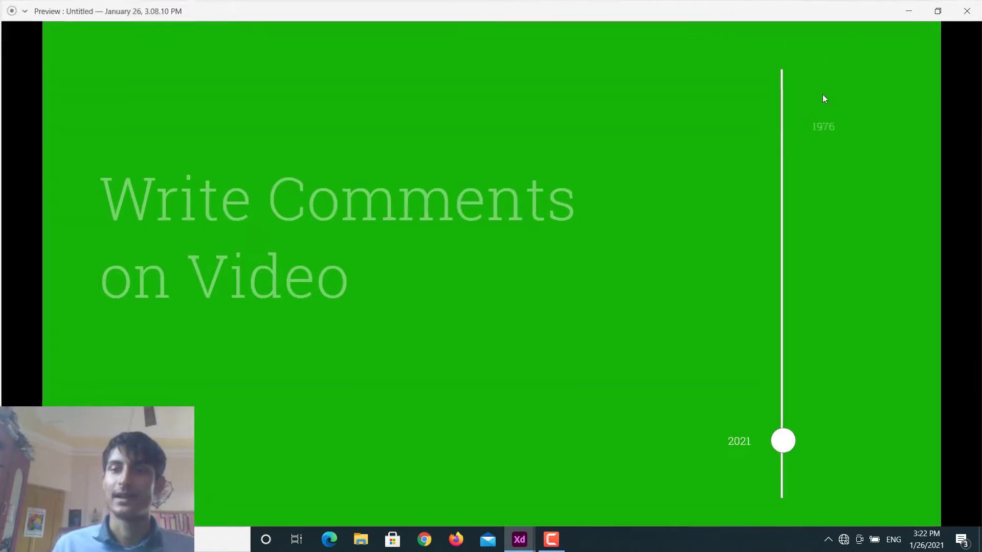
{"action": "left_click", "coordinate": [825, 126]}
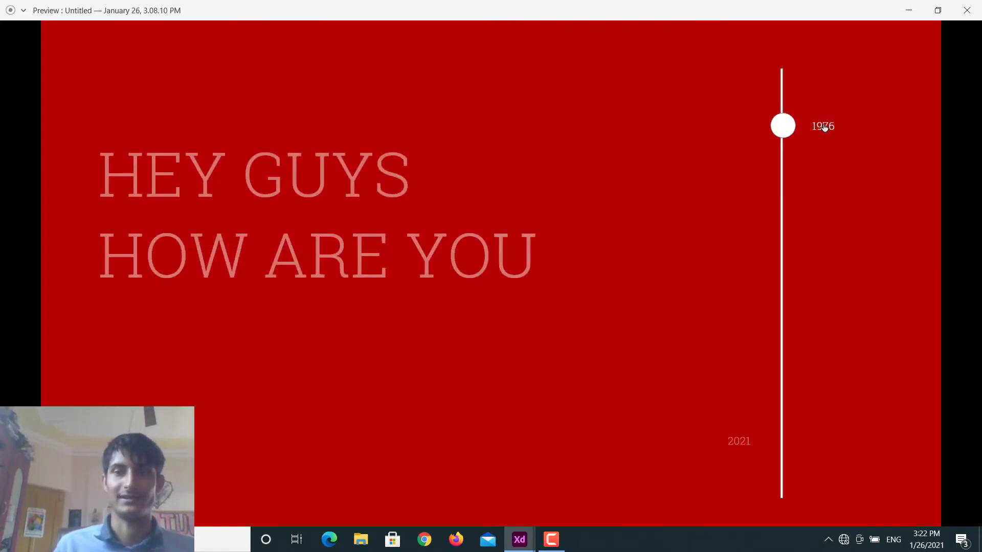
{"action": "left_click", "coordinate": [737, 442]}
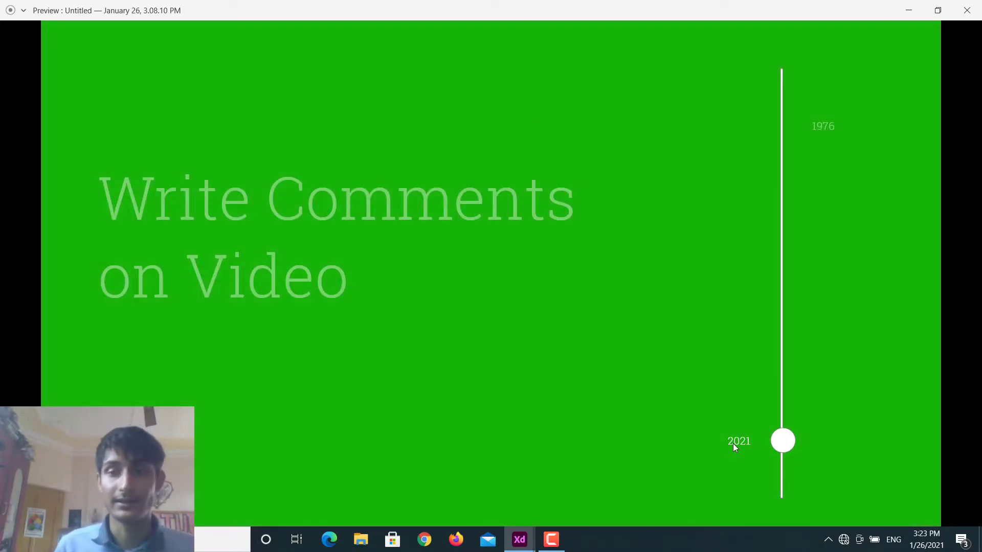
{"action": "left_click", "coordinate": [967, 10]}
Preview the IT ENDS HERE artboard.
{"action": "scroll", "coordinate": [474, 153], "scroll_direction": "up", "scroll_amount": 5}
{"action": "left_click", "coordinate": [567, 122]}
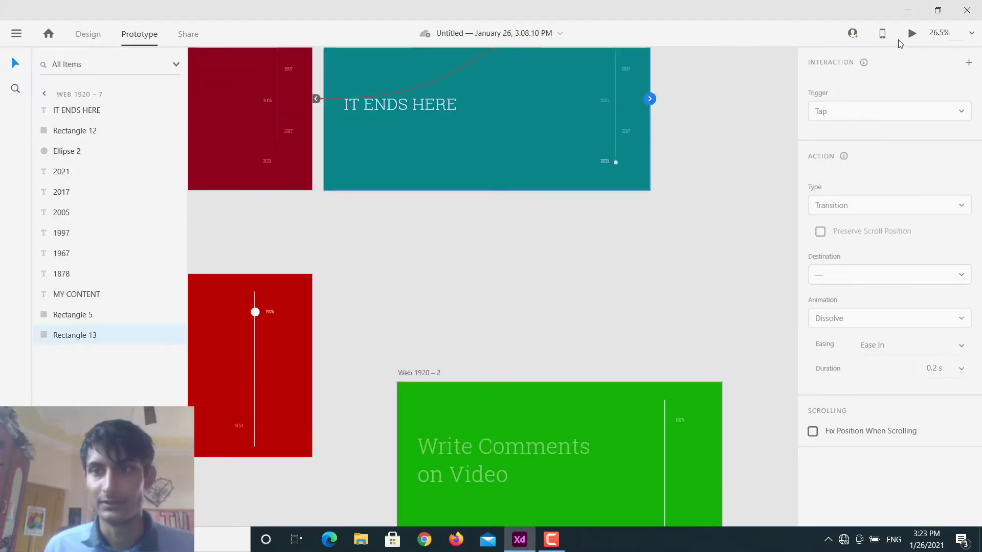
{"action": "left_click", "coordinate": [912, 33]}
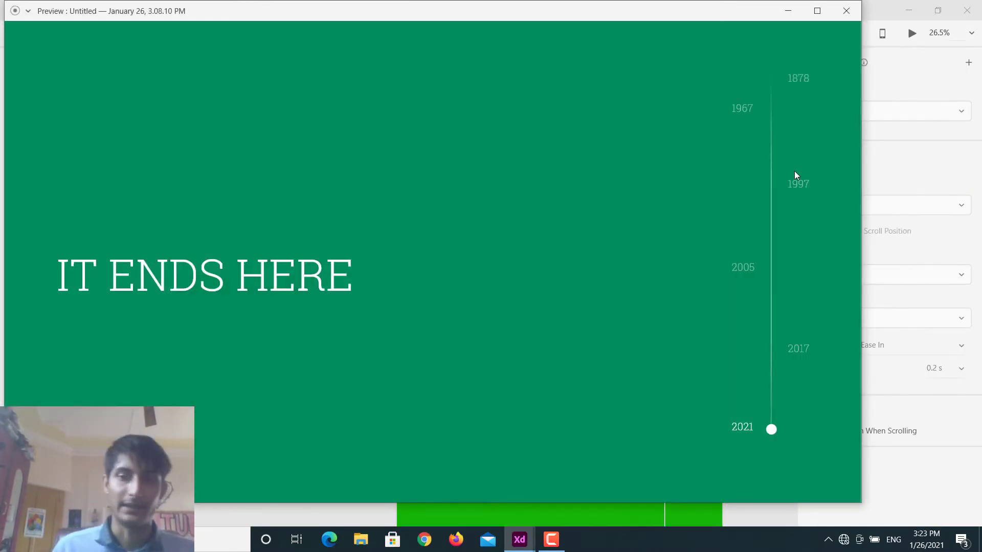